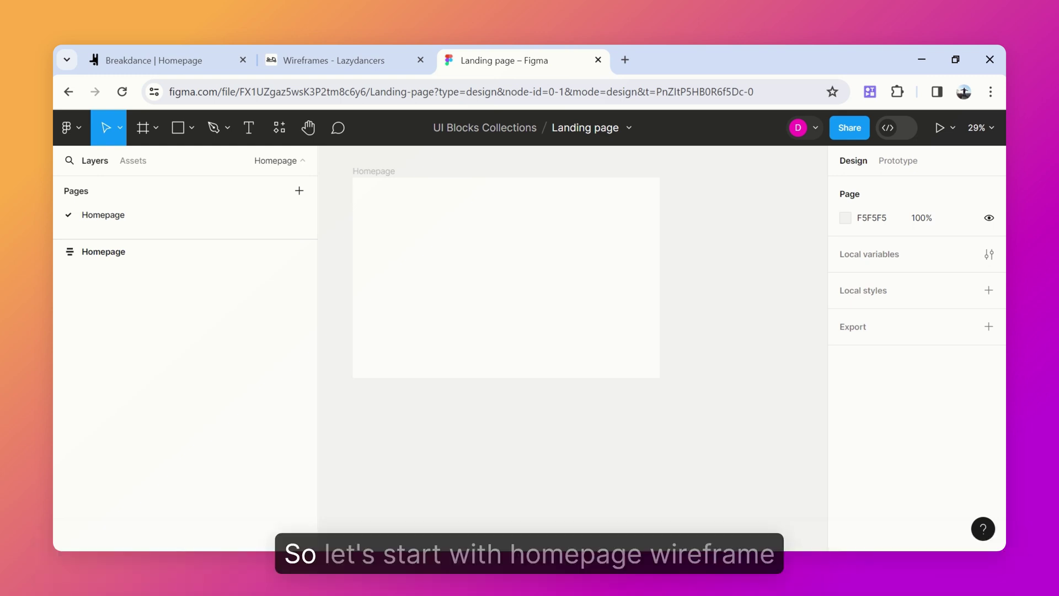
Select the empty 1440-wide Homepage frame on the Figma canvas
left_click(523, 245)
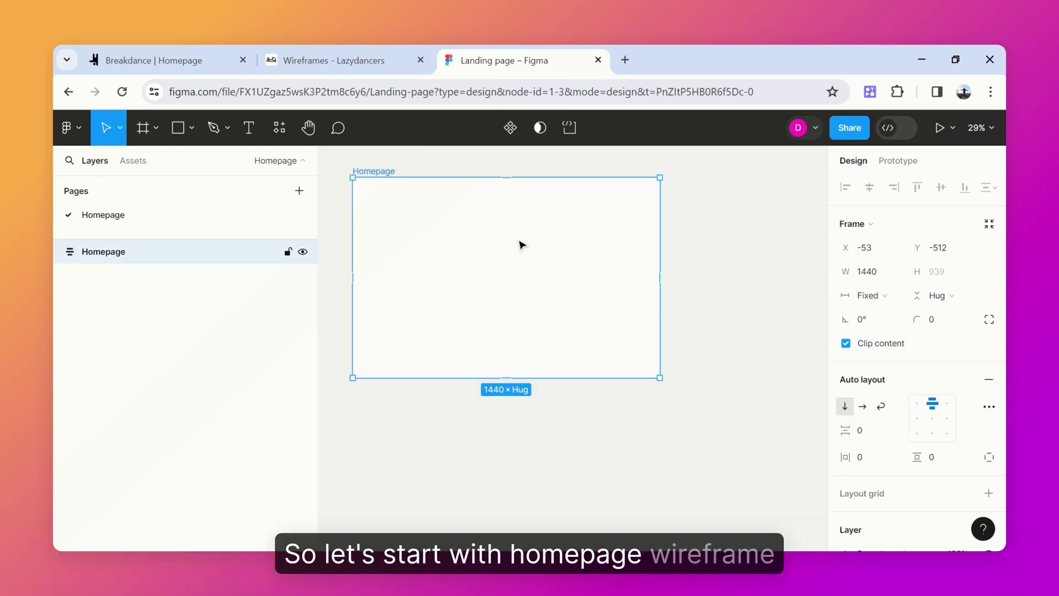
left_click(367, 65)
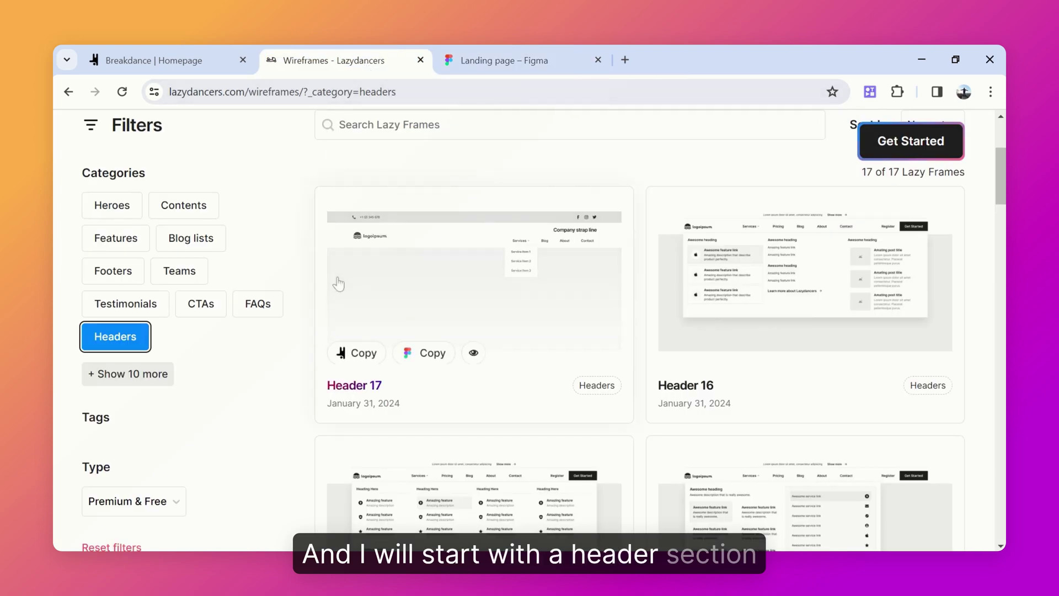
Find Header 4 in the Lazy Frames Headers list and copy it for Figma
scroll(341, 290, "down", 14)
mouse_move(343, 295)
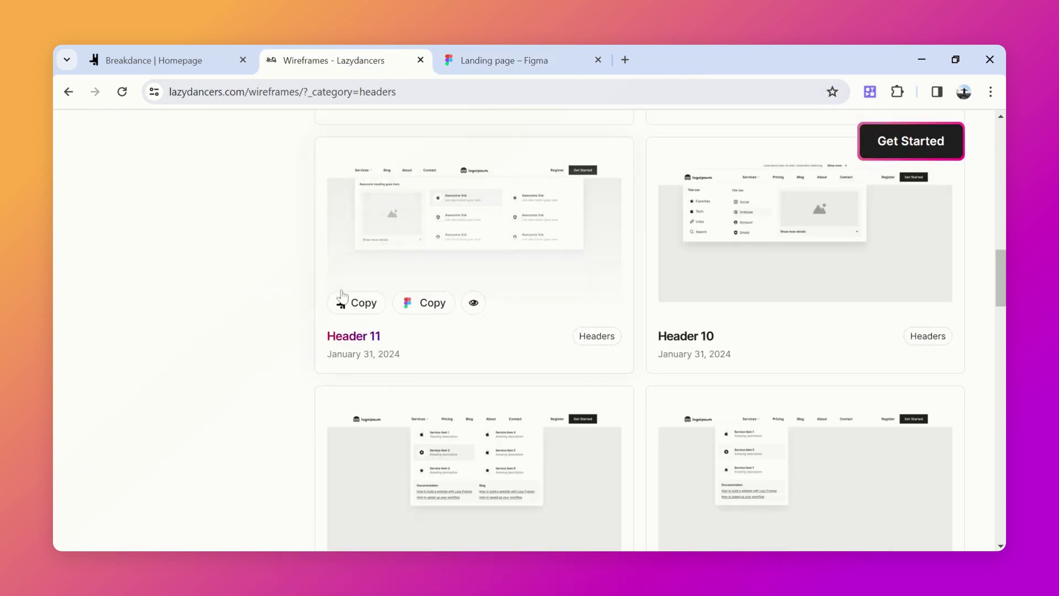
scroll(287, 304, "down", 10)
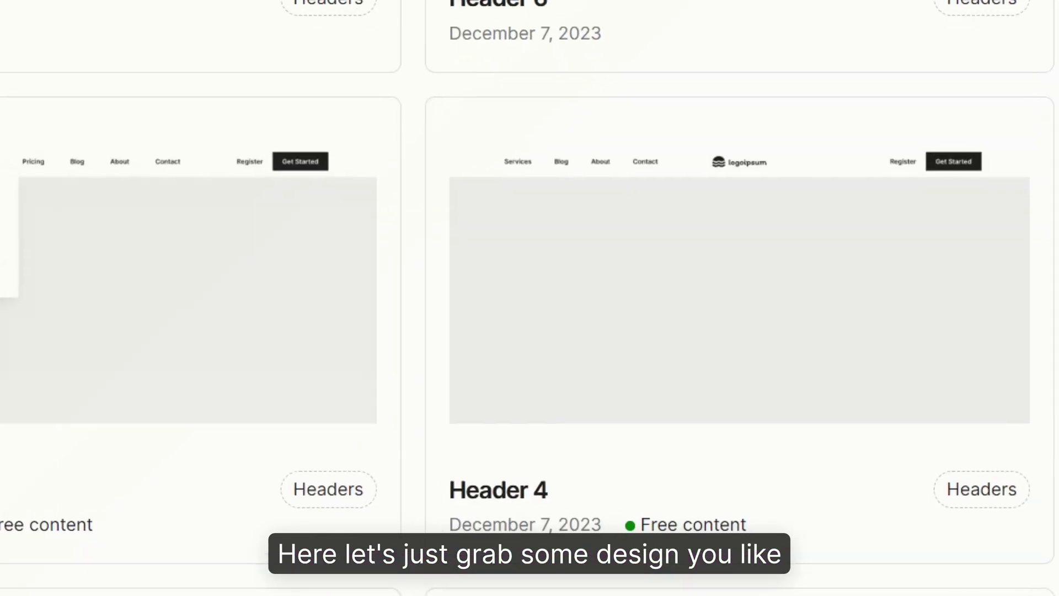
mouse_move(705, 363)
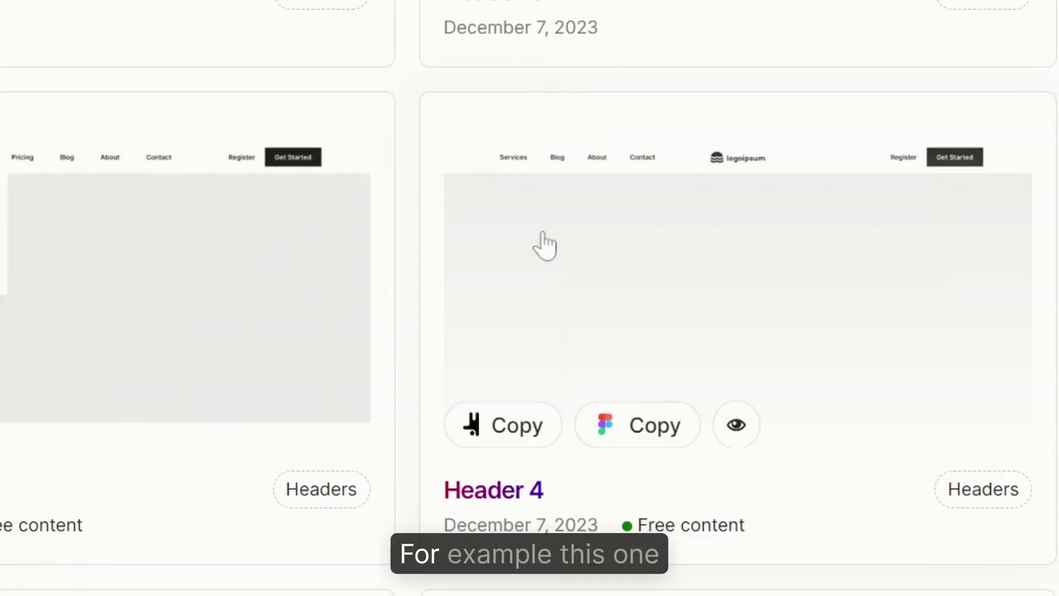
left_click(638, 428)
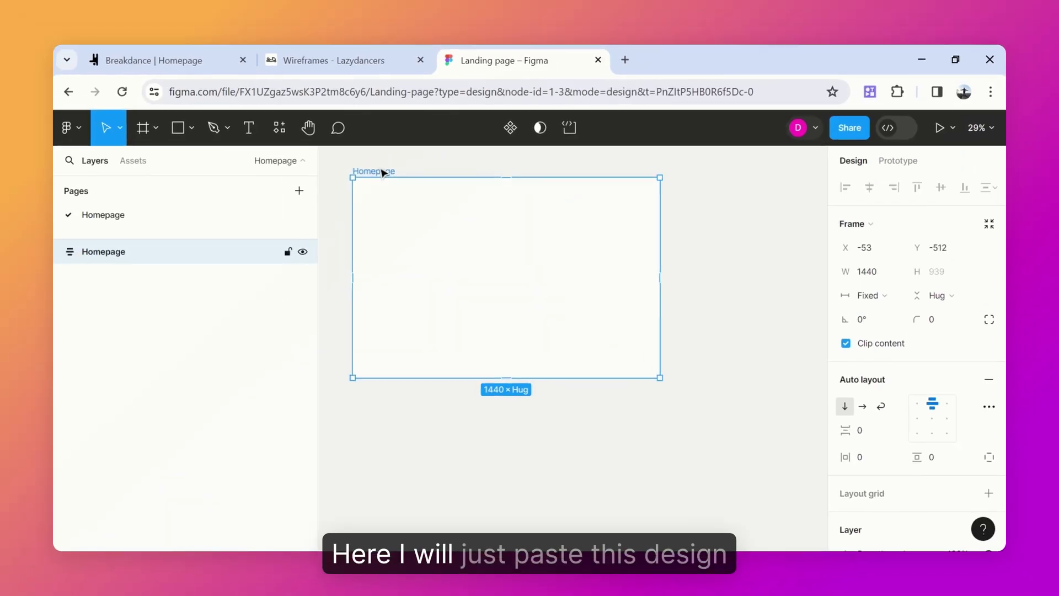
Paste Header 4 into the Figma Homepage frame and deselect it
key("ctrl+v")
left_click(482, 260)
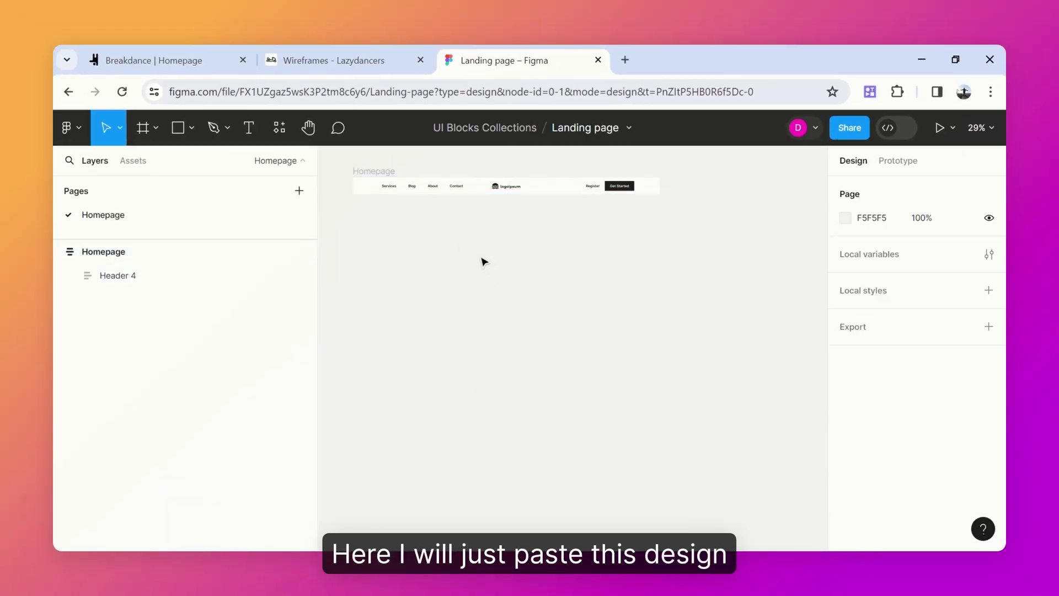
left_click(347, 58)
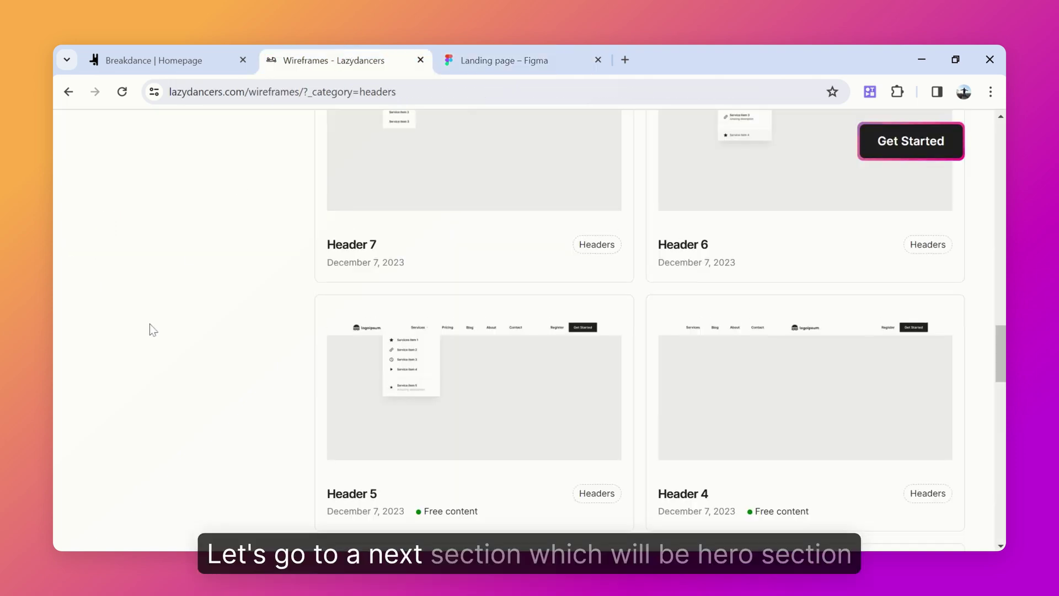
Swap the Headers filter for Heroes and copy the Hero 66 wireframe for Figma
scroll(165, 331, "up", 10)
scroll(176, 347, "up", 10)
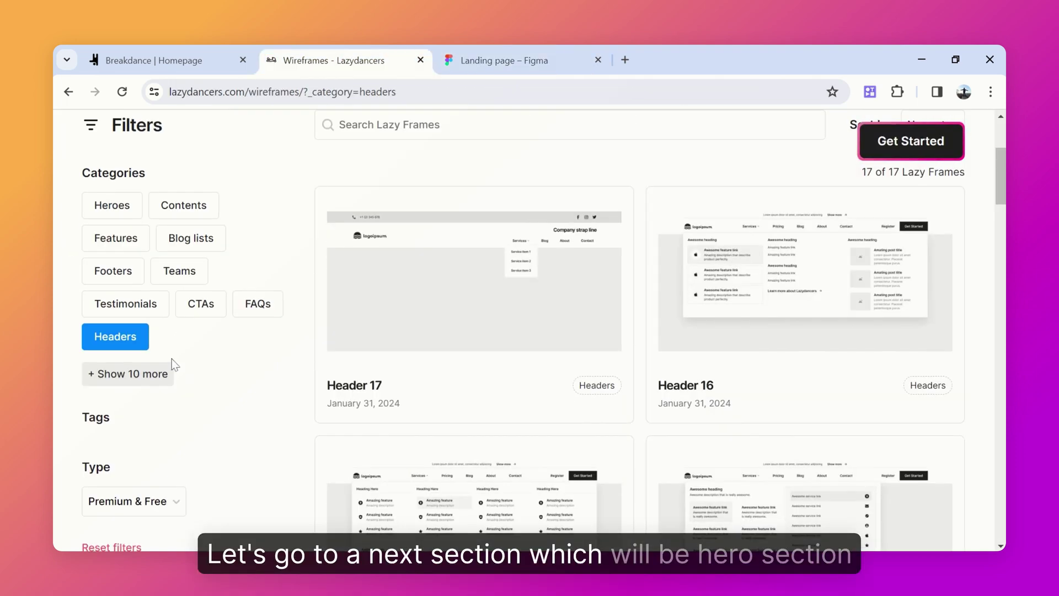
left_click(104, 546)
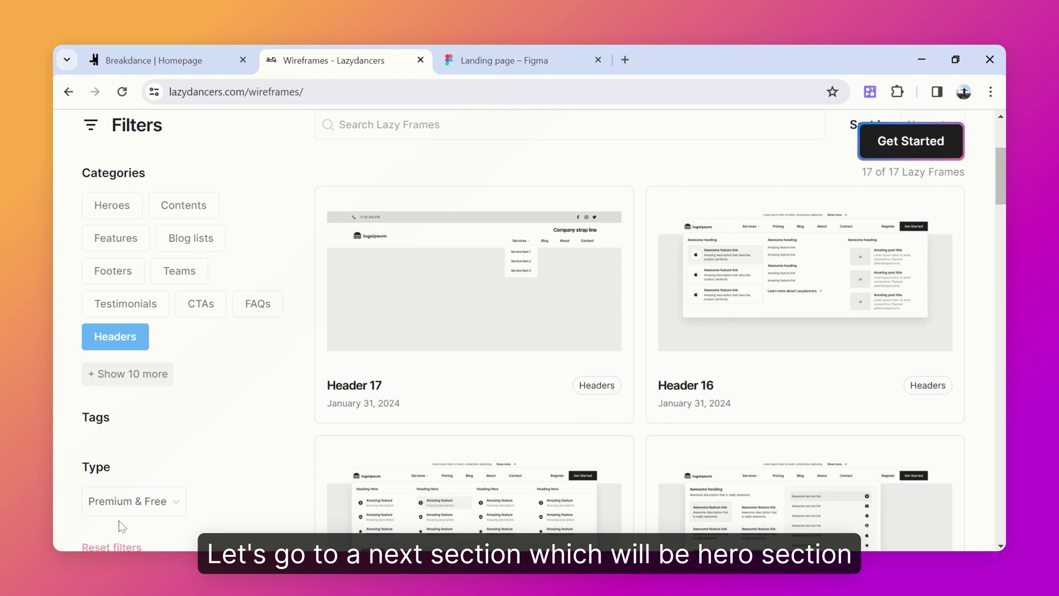
left_click(116, 210)
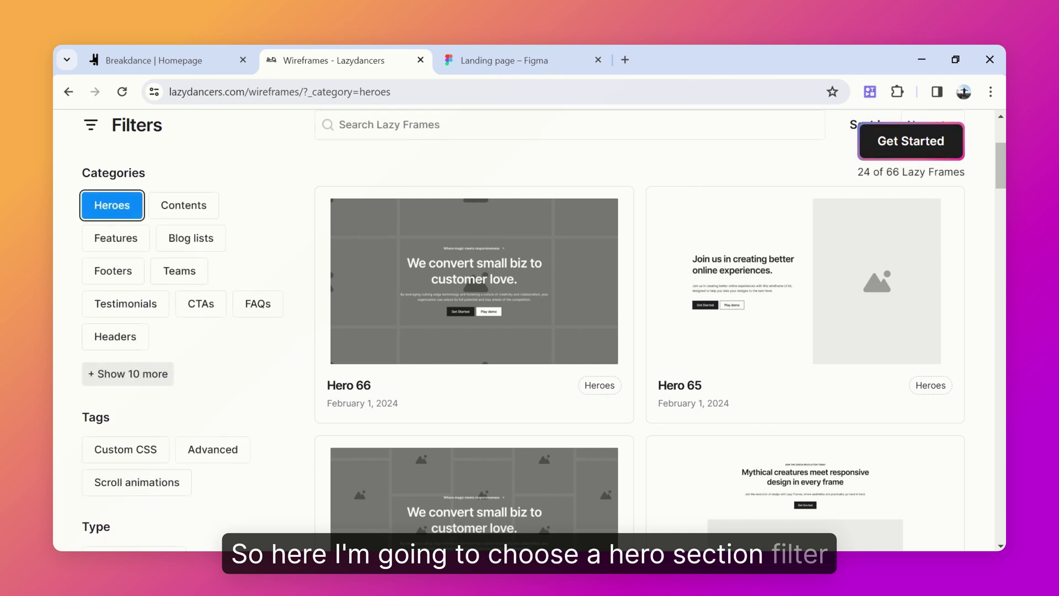
mouse_move(425, 323)
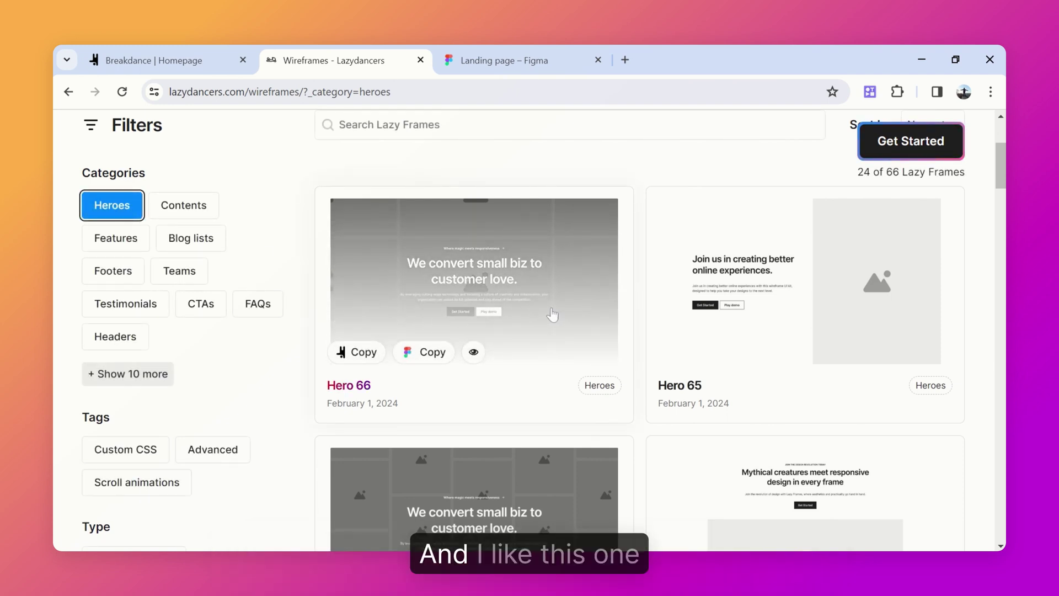
left_click(403, 352)
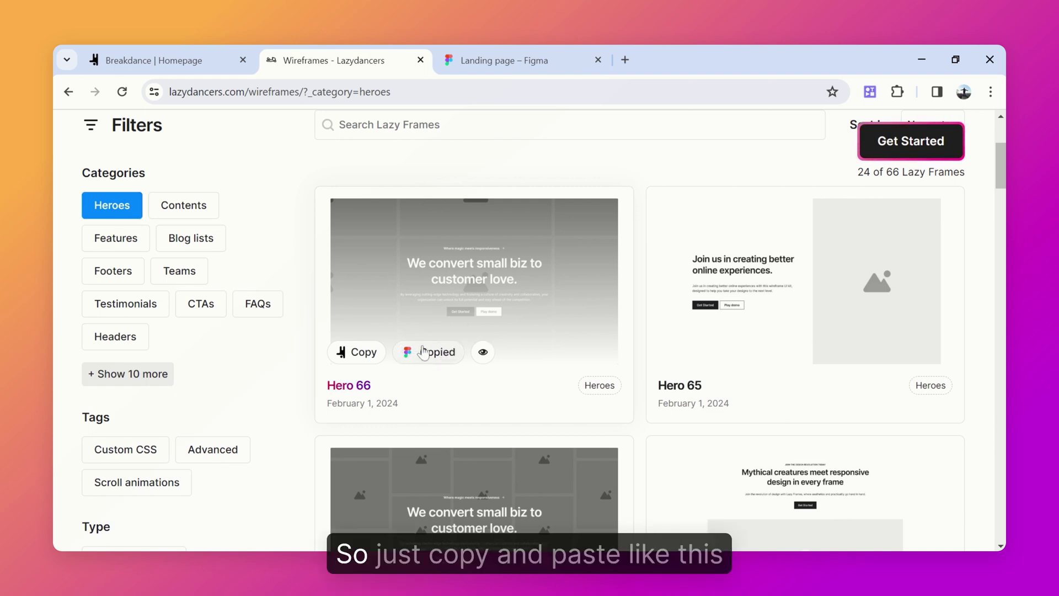
Paste Hero 66 into the Homepage frame beneath Header 4
left_click(464, 57)
left_click(393, 171)
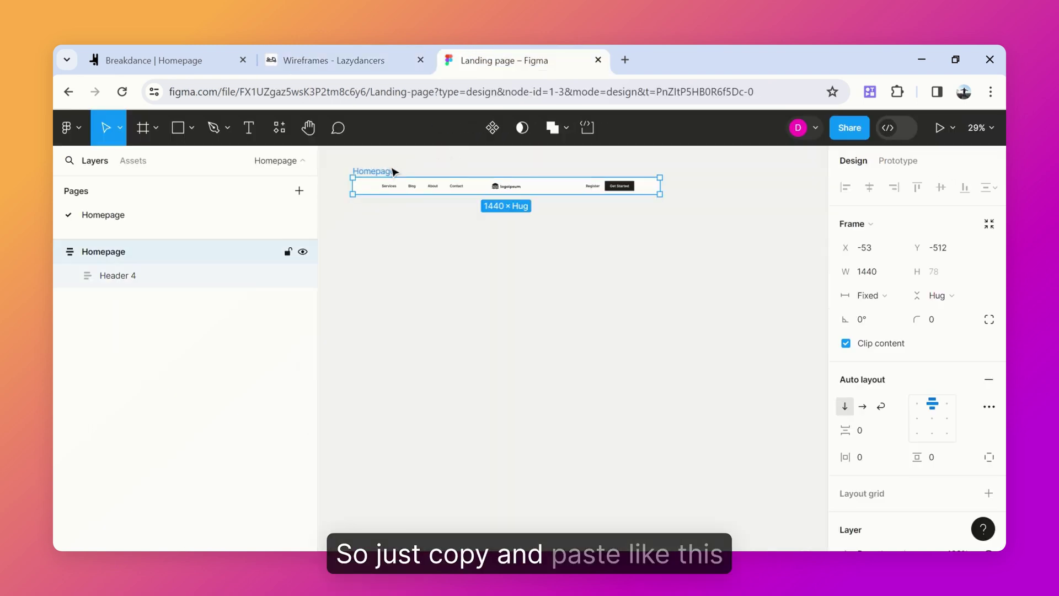
key("ctrl+v")
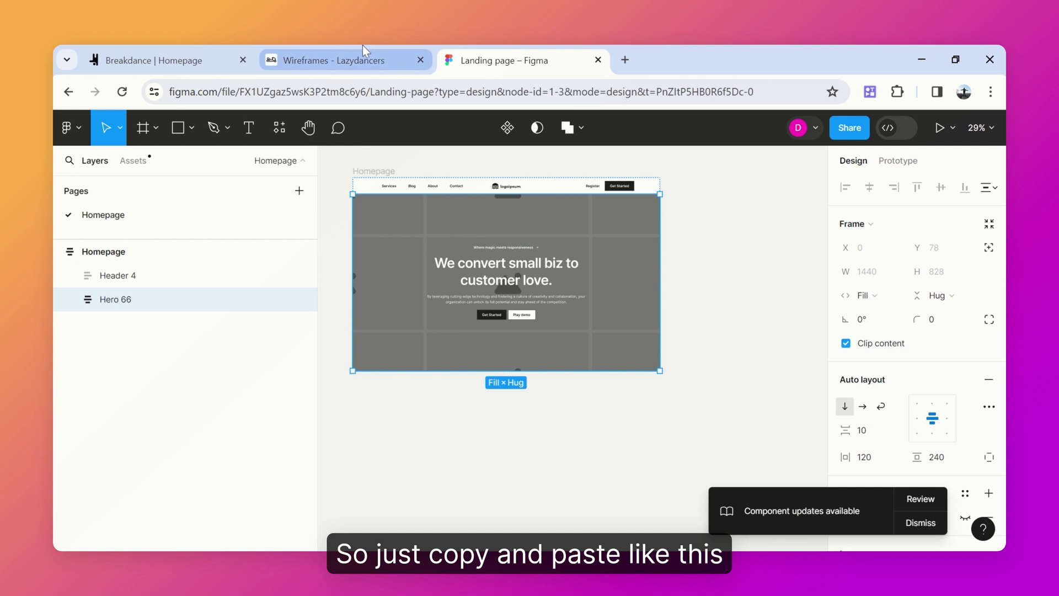
left_click(363, 46)
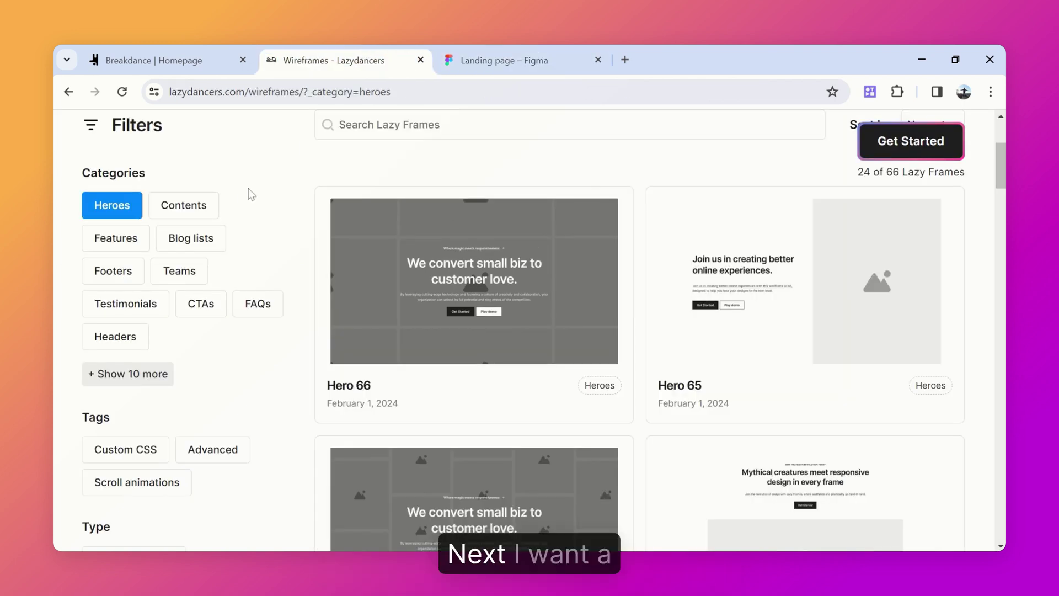
Swap the Heroes filter for Contents and copy the Content 56 wireframe for Figma
left_click(134, 208)
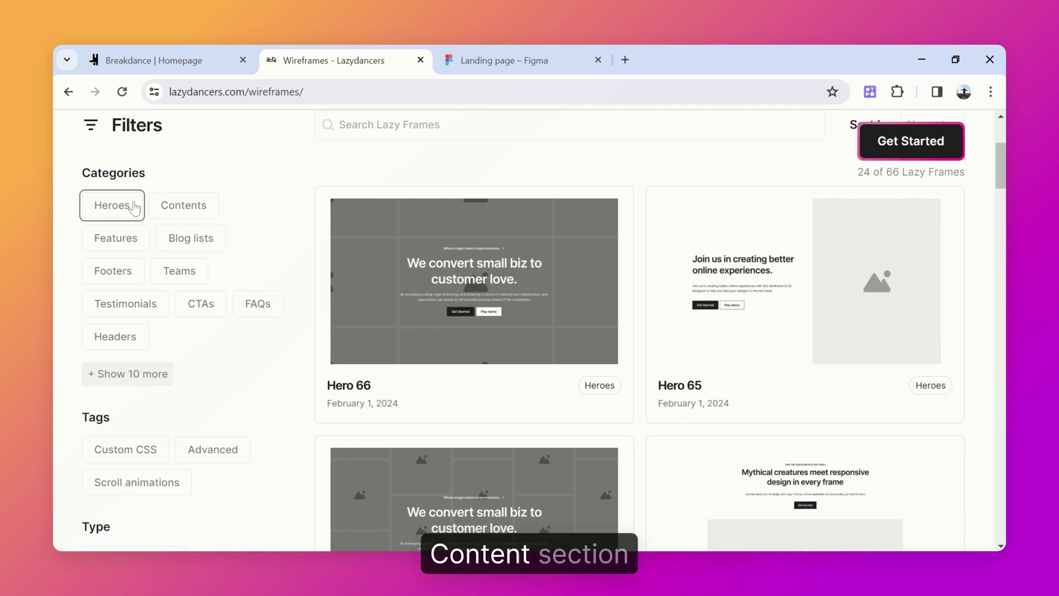
left_click(176, 209)
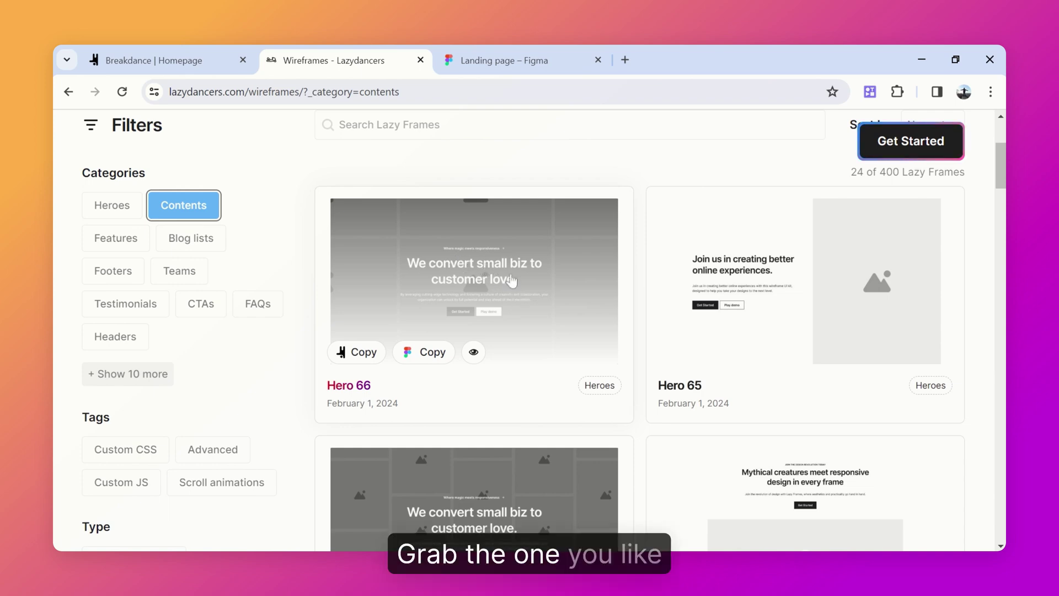
scroll(600, 226, "down", 3)
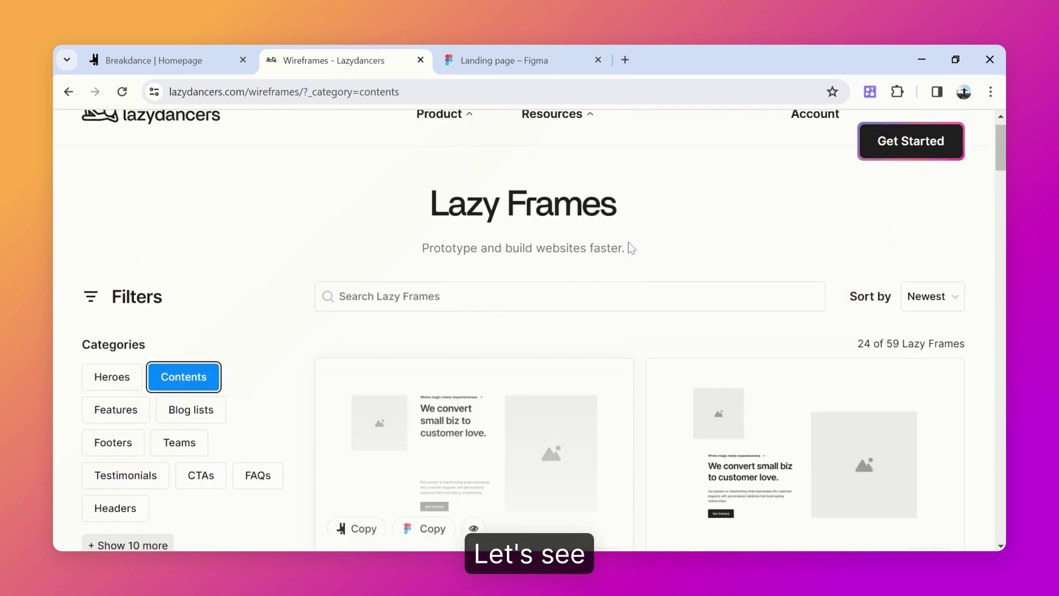
scroll(634, 243, "down", 3)
left_click(766, 403)
Paste Content 56 into the Homepage frame below Hero 66
left_click(499, 60)
left_click(381, 171)
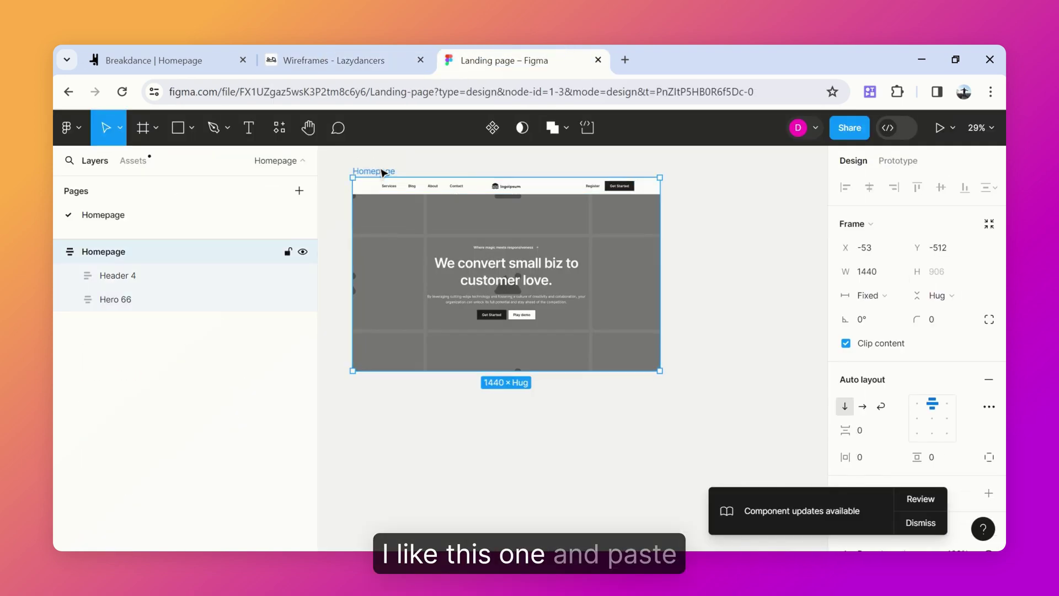
key("ctrl+v")
left_click(376, 52)
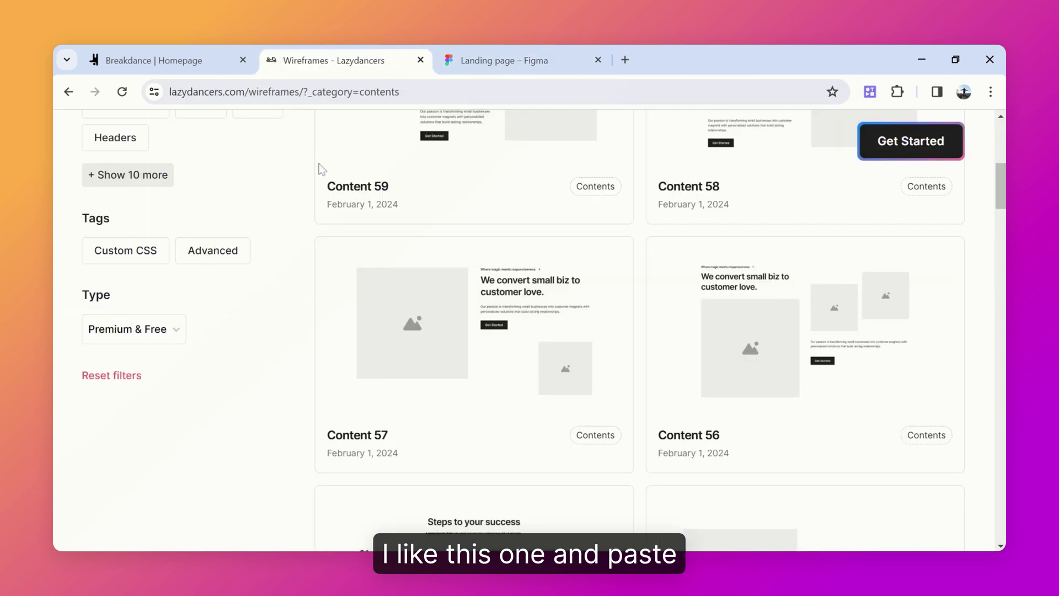
Swap the Contents filter for Features and copy the Feature 43 wireframe for Figma
left_click(182, 408)
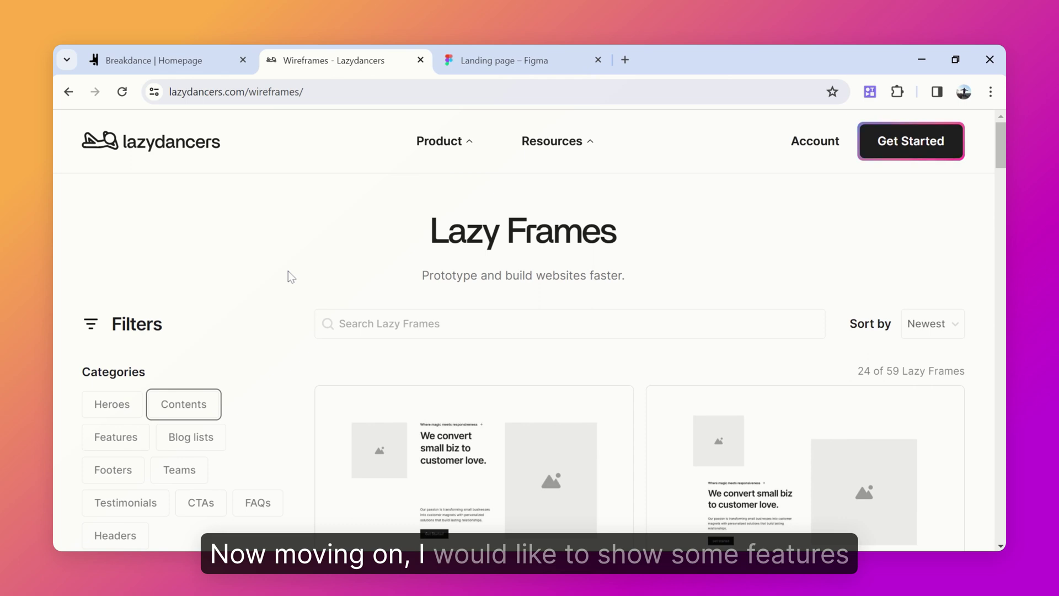
scroll(288, 270, "down", 3)
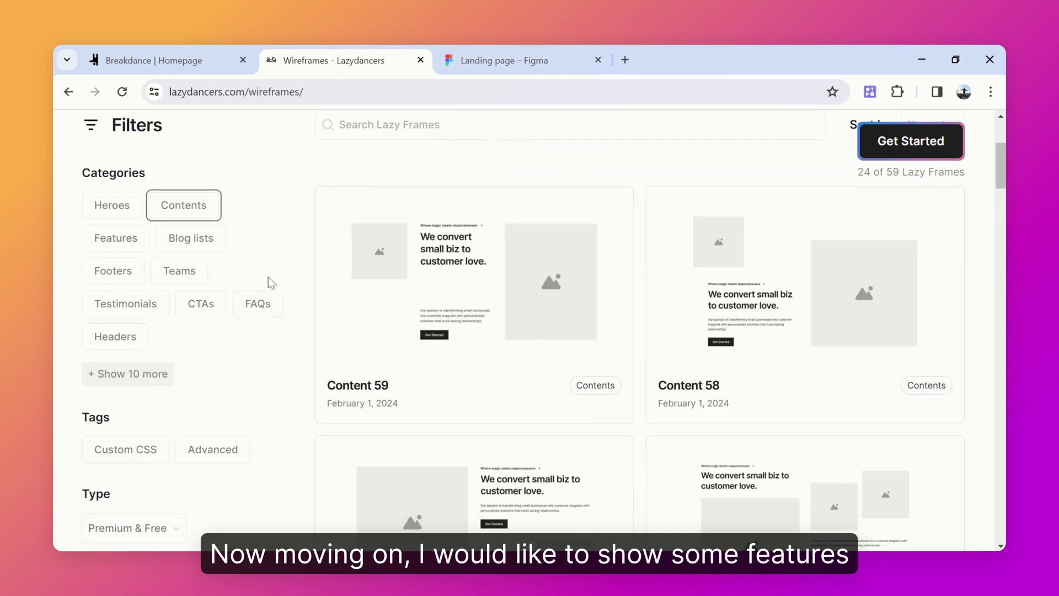
left_click(117, 242)
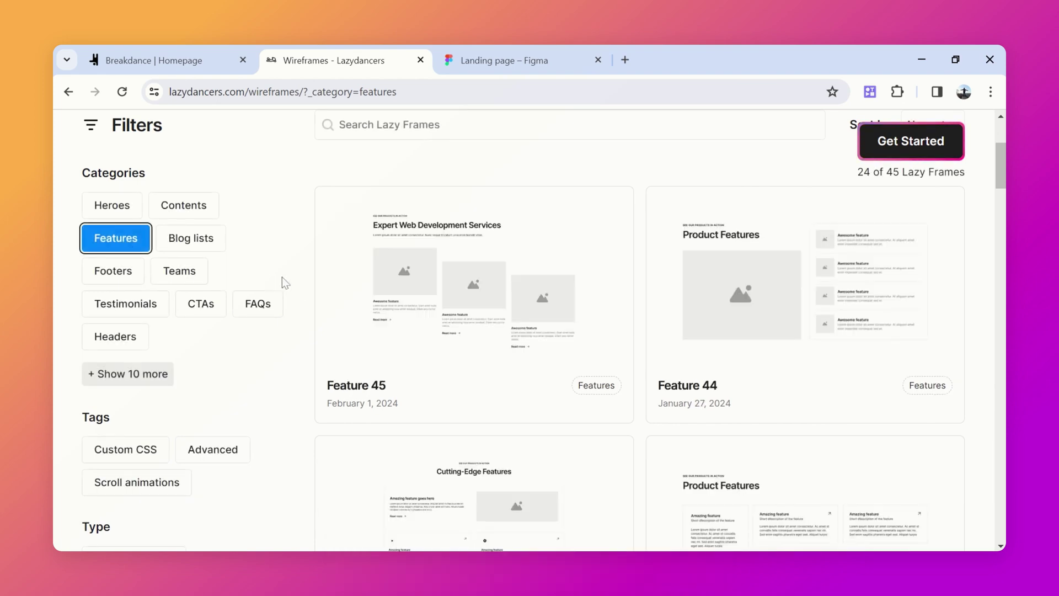
scroll(282, 277, "down", 6)
scroll(296, 284, "up", 3)
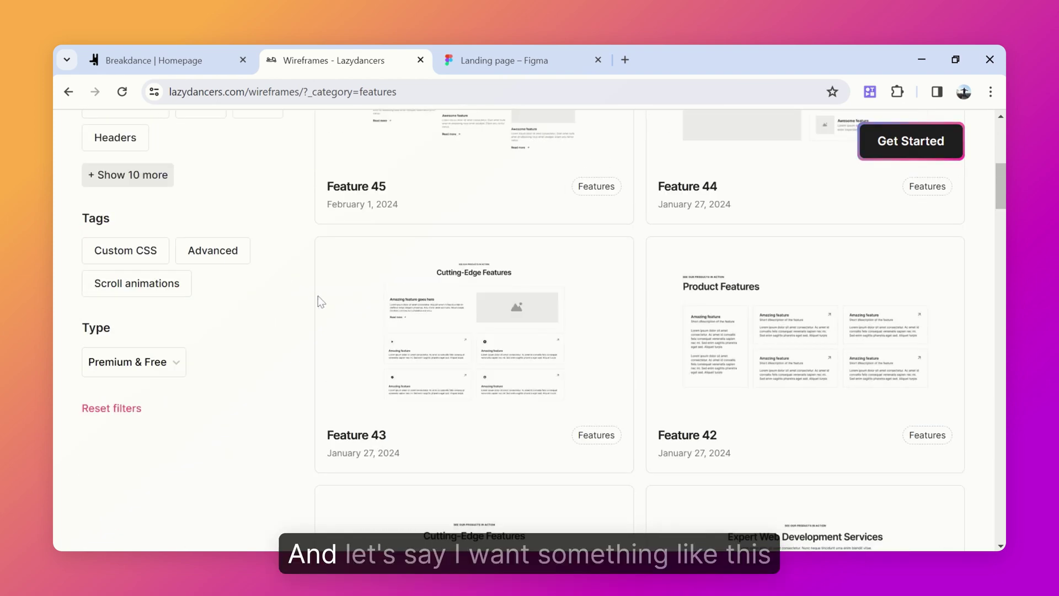
mouse_move(318, 319)
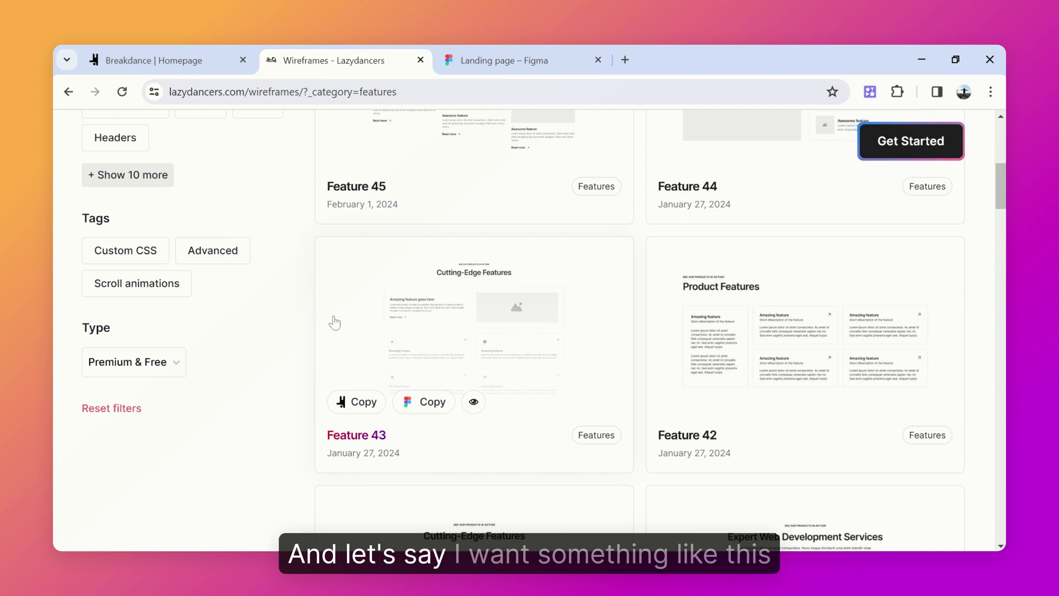
scroll(332, 321, "down", 3)
scroll(293, 336, "up", 3)
left_click(452, 411)
Paste Feature 43 into the Homepage frame below Content 56
left_click(496, 55)
left_click(389, 174)
key("ctrl+v")
left_click(725, 261)
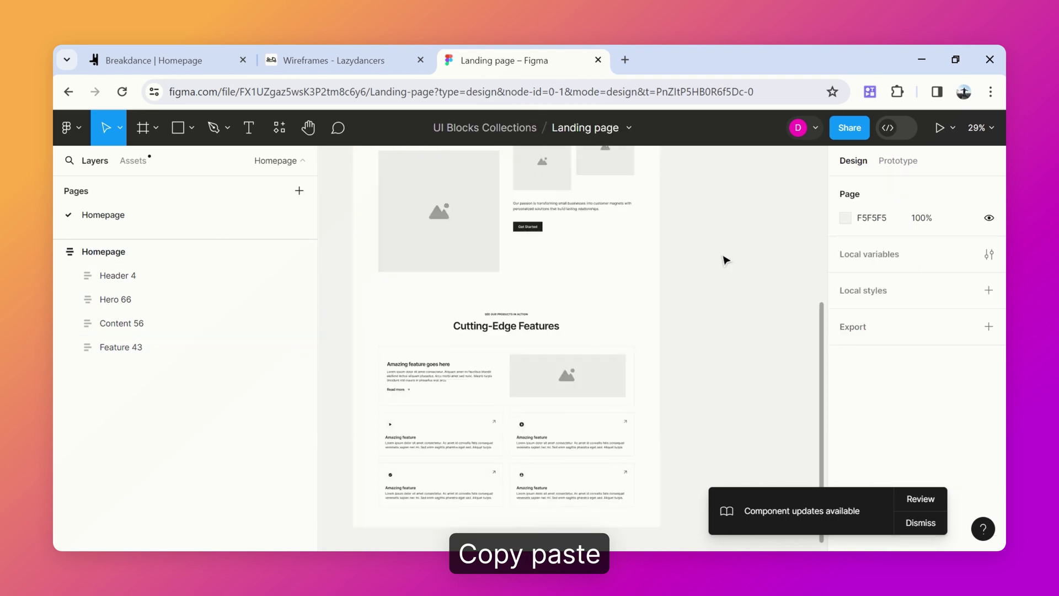
scroll(607, 209, "down", 2)
left_click(360, 53)
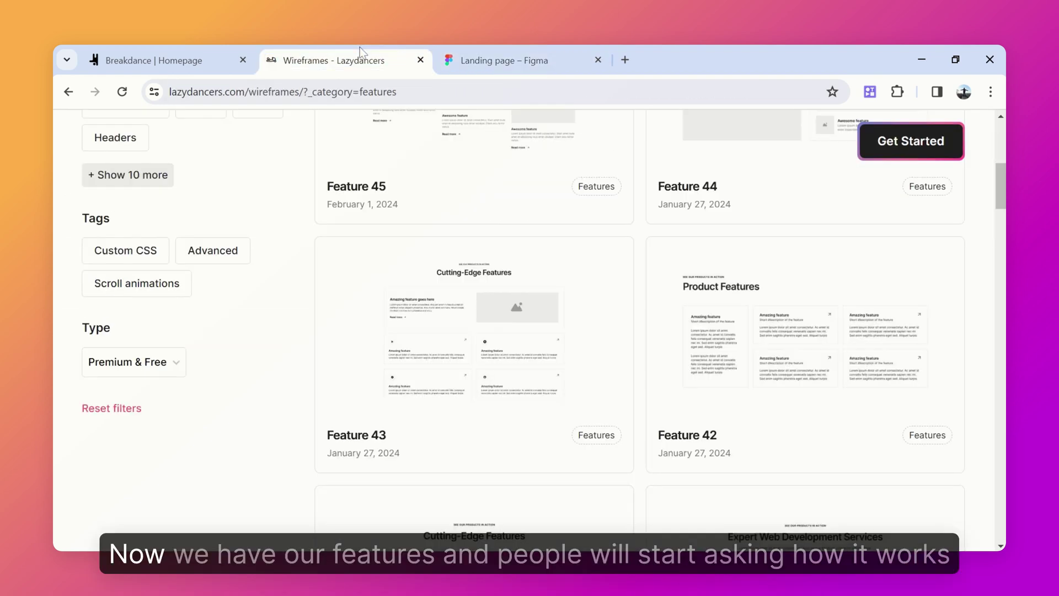
scroll(229, 173, "up", 4)
Swap the Features filter for FAQs and copy the FAQ 16 wireframe for Figma
left_click(136, 251)
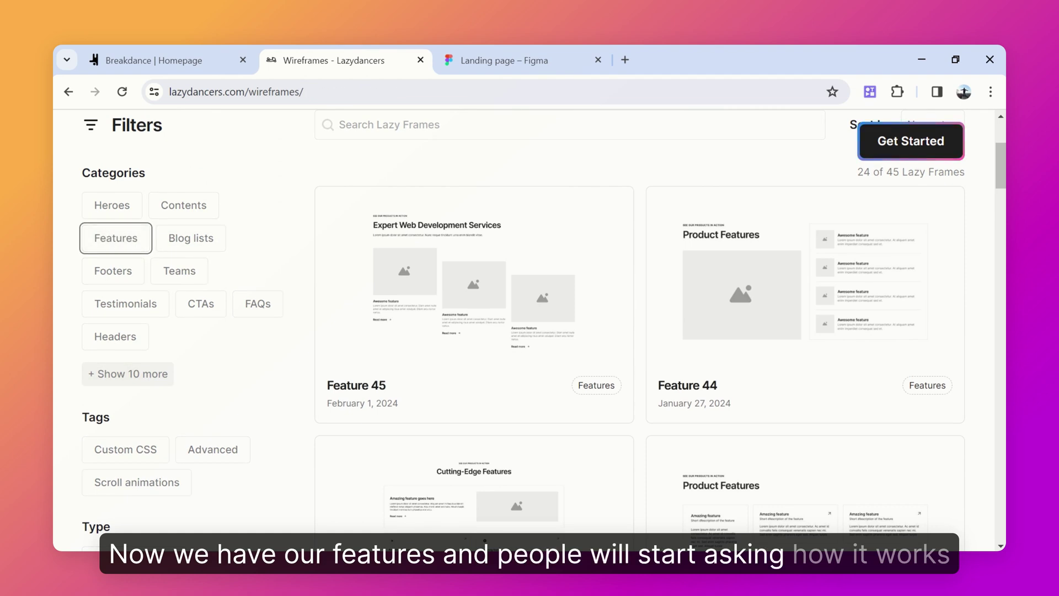
left_click(258, 295)
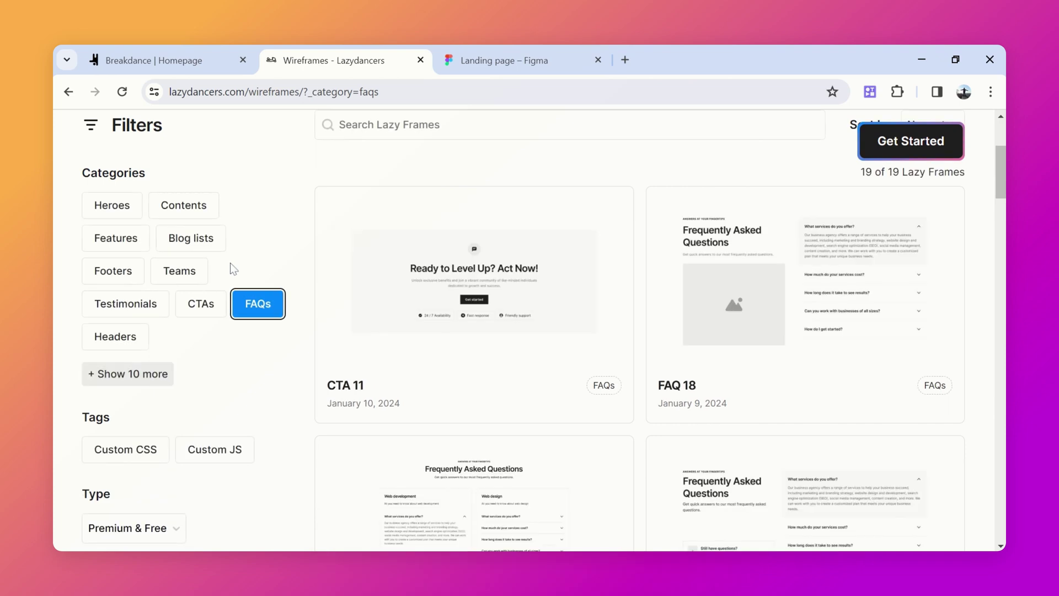
scroll(803, 296, "down", 4)
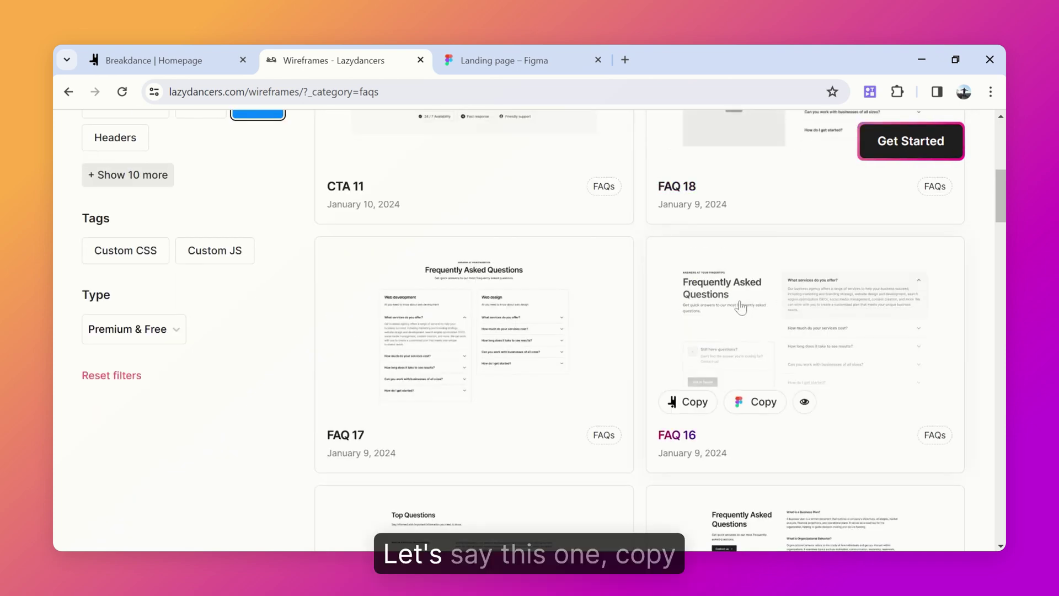
scroll(803, 296, "down", 4)
scroll(732, 310, "up", 3)
scroll(732, 310, "up", 2)
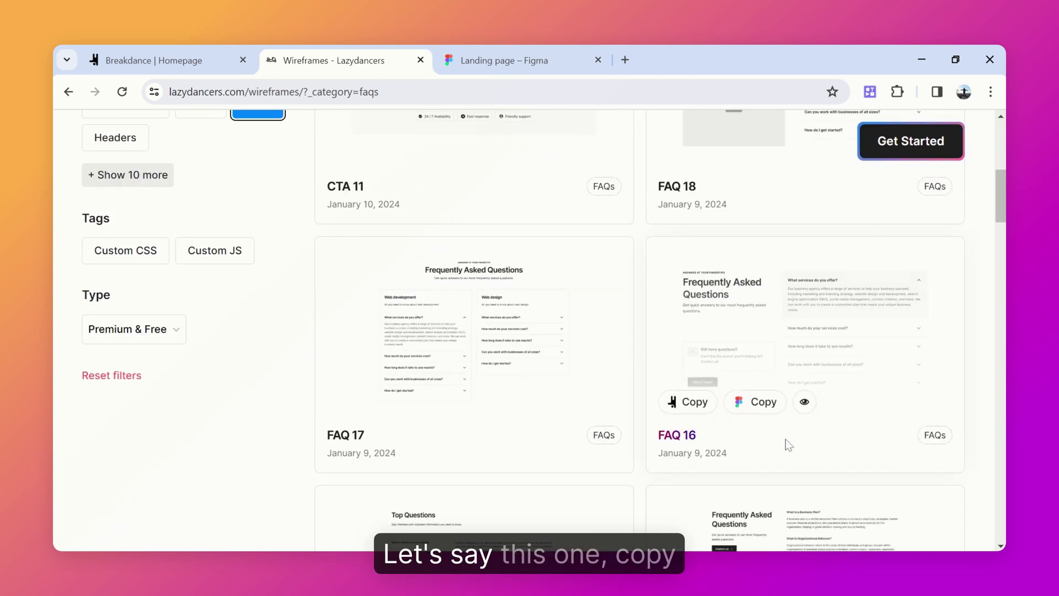
left_click(762, 403)
Paste FAQ 16 into the Homepage frame after Feature 43
left_click(577, 51)
scroll(479, 165, "up", 5)
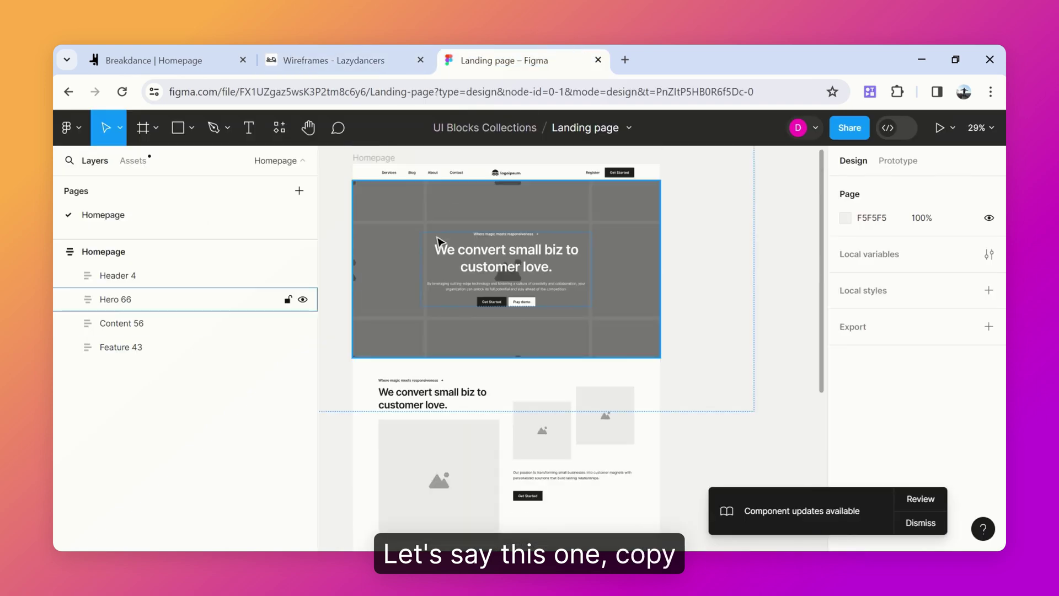
left_click(374, 247)
key("ctrl+v")
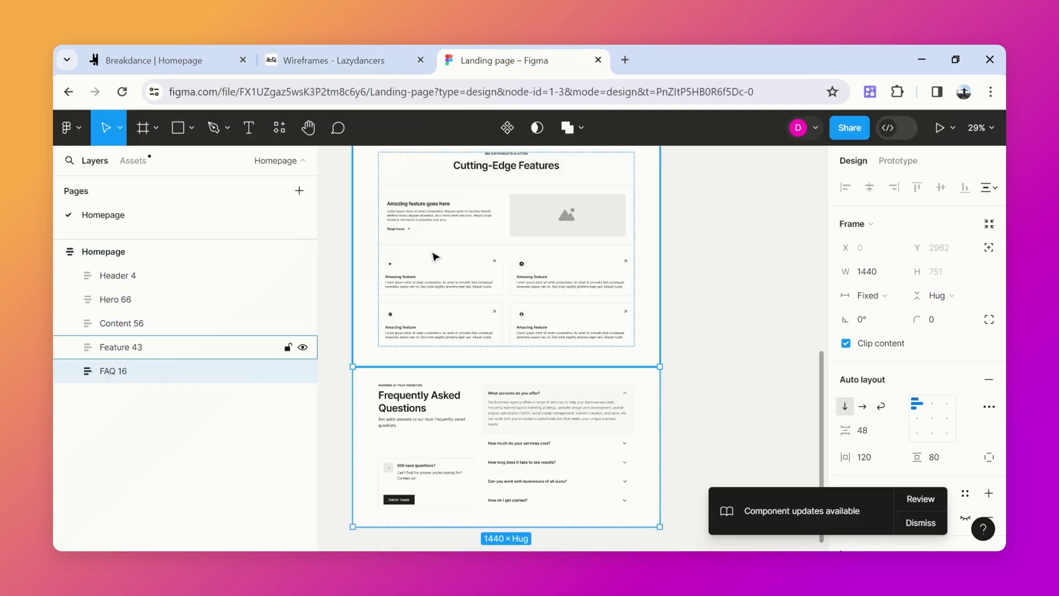
scroll(441, 255, "down", 2)
left_click(700, 253)
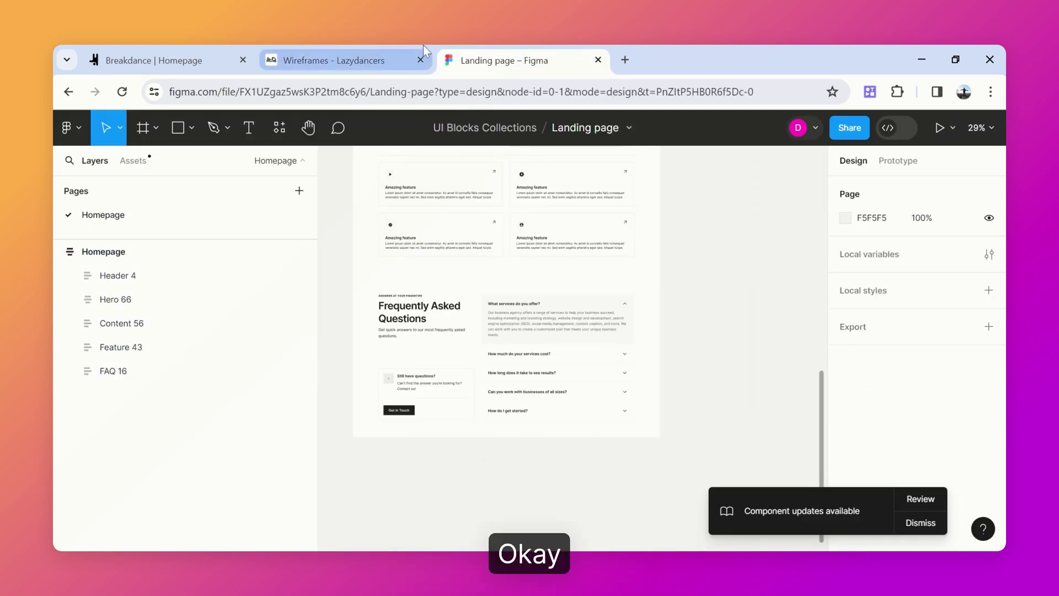
left_click(397, 55)
scroll(276, 221, "up", 4)
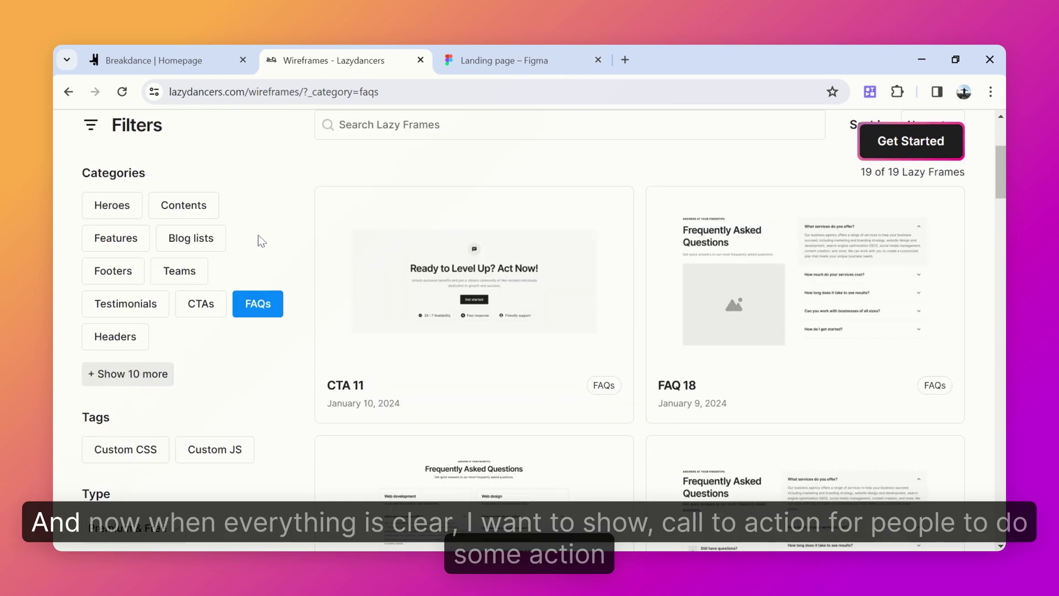
Swap the FAQs filter for CTAs to find the CTA 20 wireframe
left_click(258, 304)
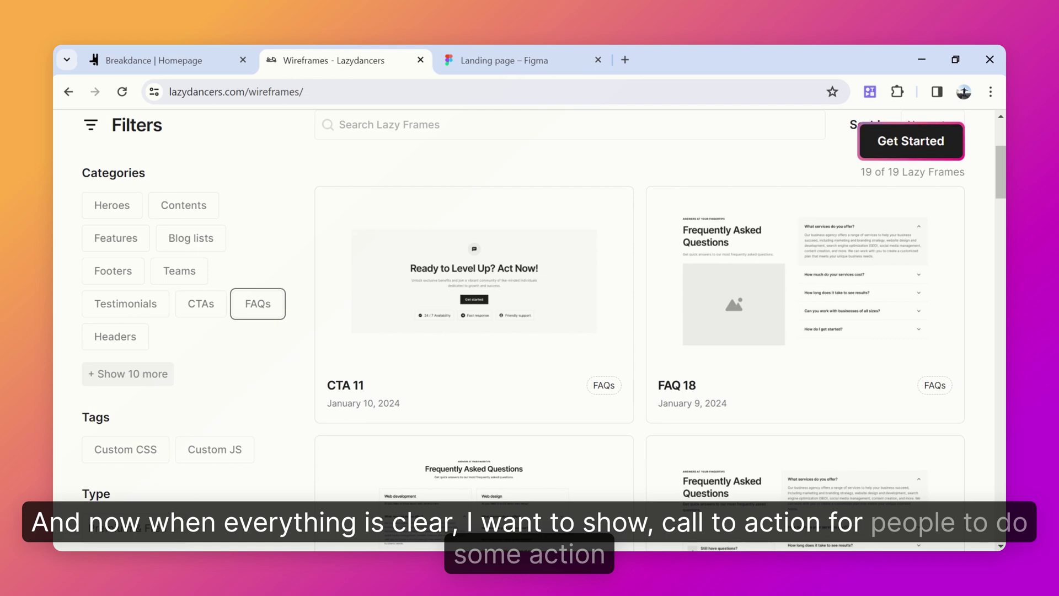
left_click(213, 311)
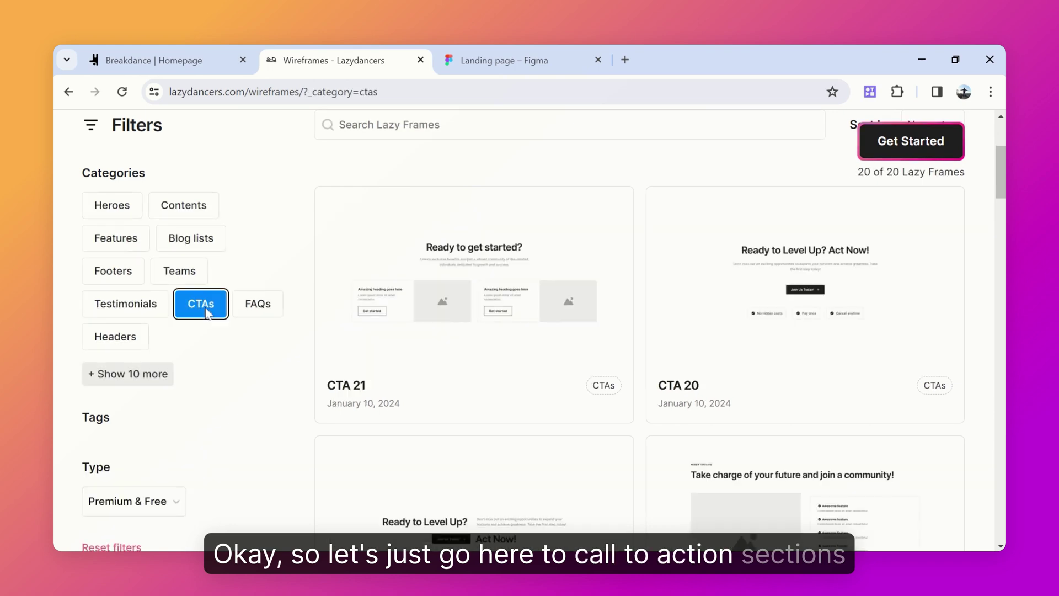
scroll(331, 331, "down", 3)
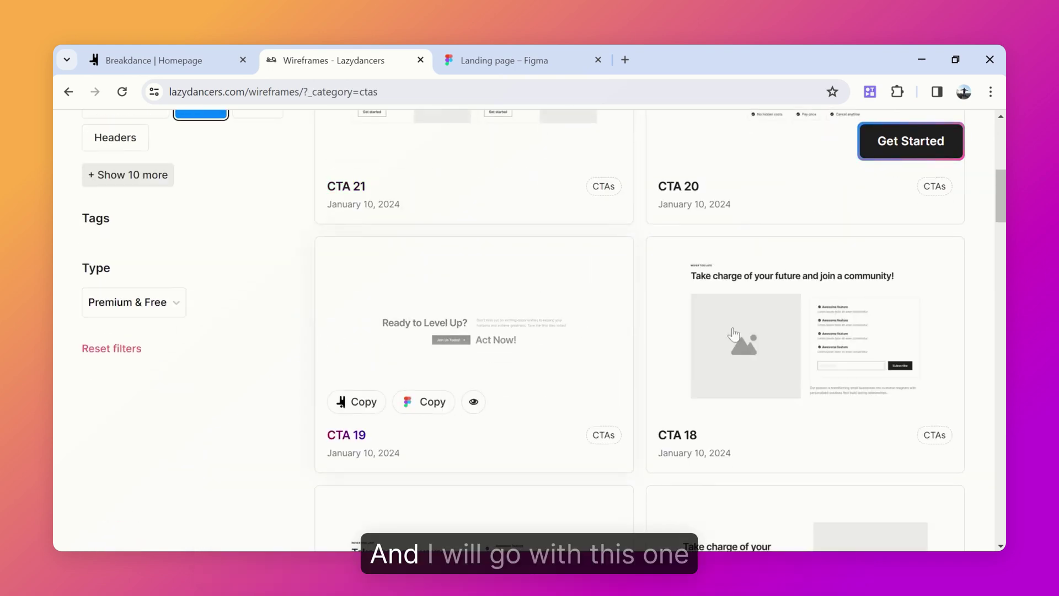
scroll(651, 331, "up", 3)
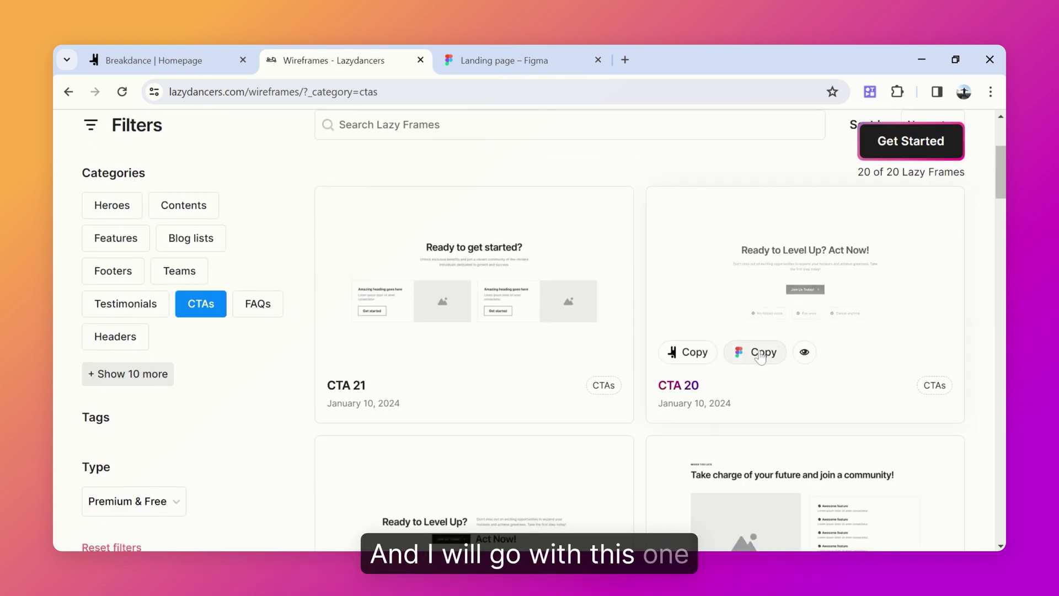
Paste CTA 20 into the Homepage below FAQ 16, then clear the CTAs filter
left_click(519, 55)
scroll(389, 276, "up", 10)
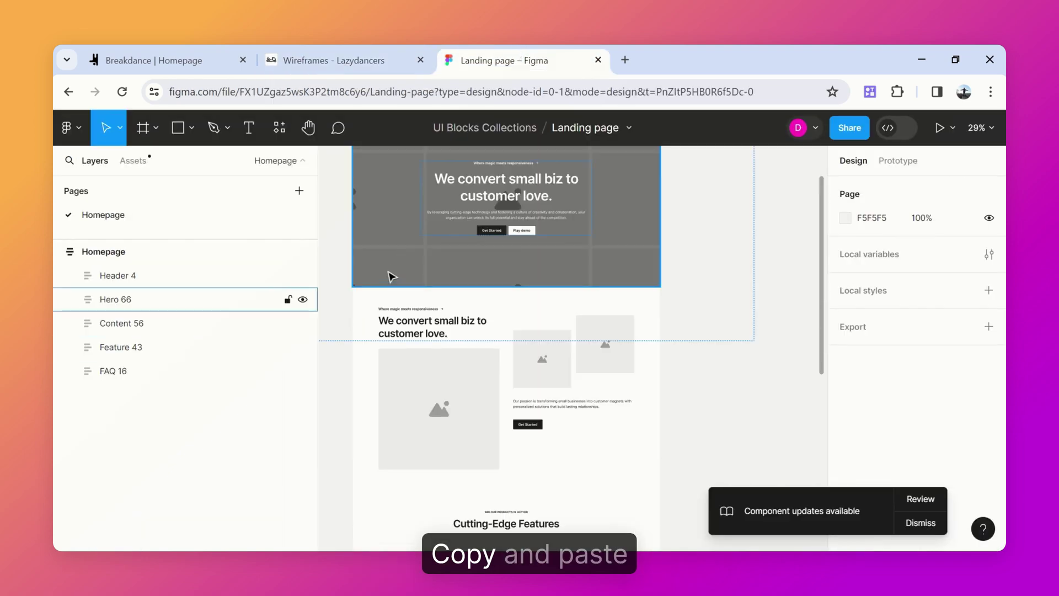
left_click(389, 275)
key("ctrl+v")
scroll(552, 251, "down", 2)
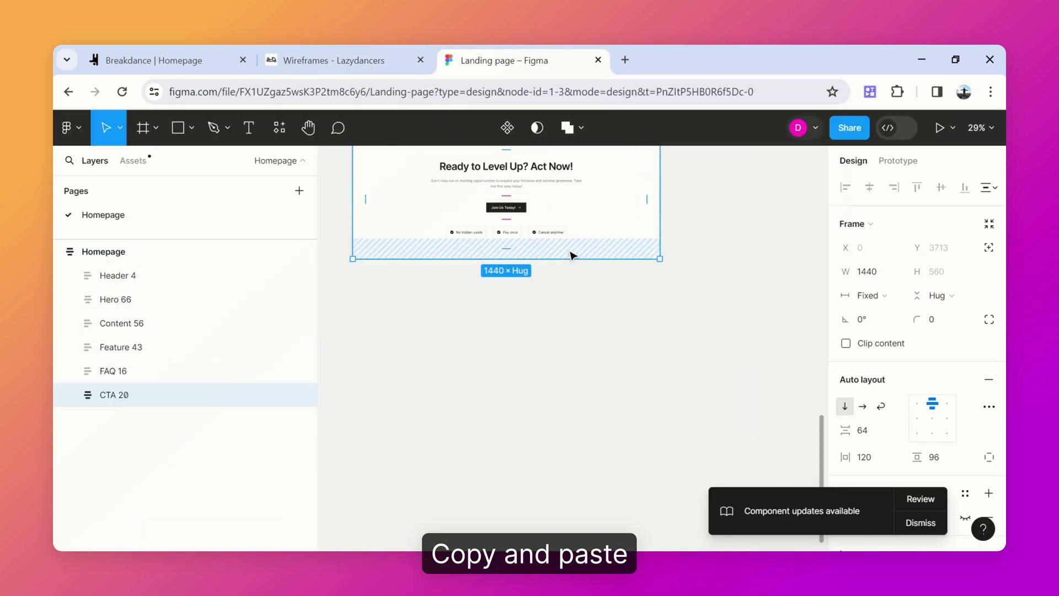
scroll(507, 284, "up", 1)
left_click(342, 59)
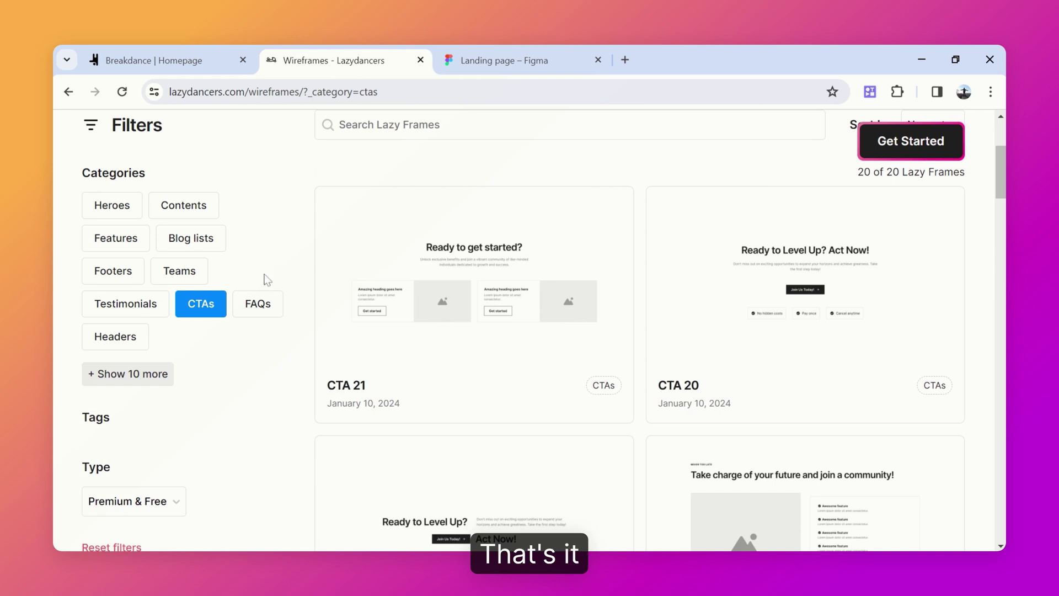
left_click(224, 306)
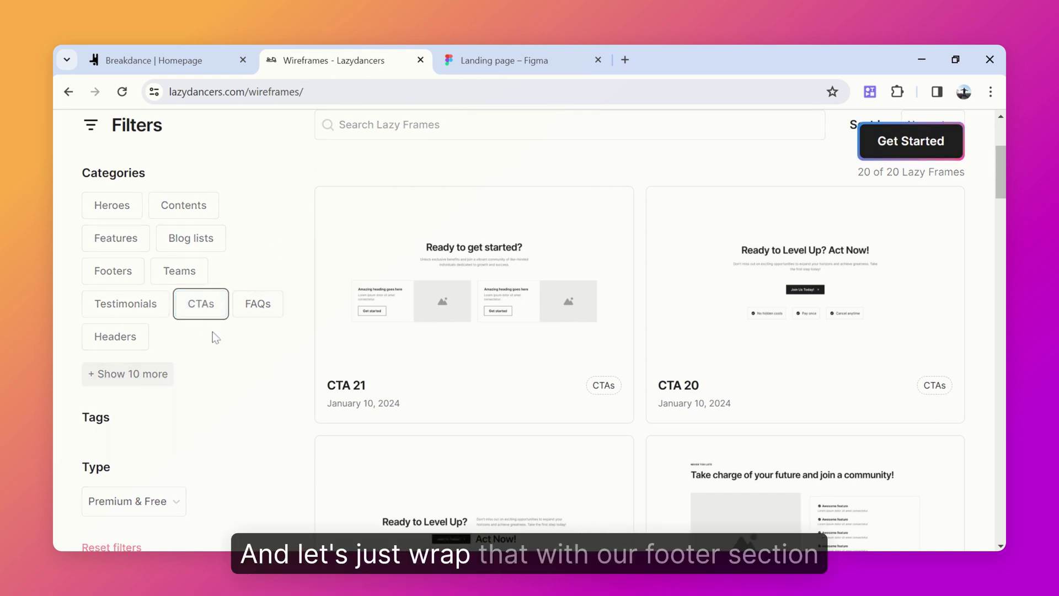
Copy Footer 25 from the Footers category and paste it at the bottom of Homepage after CTA 20
left_click(118, 275)
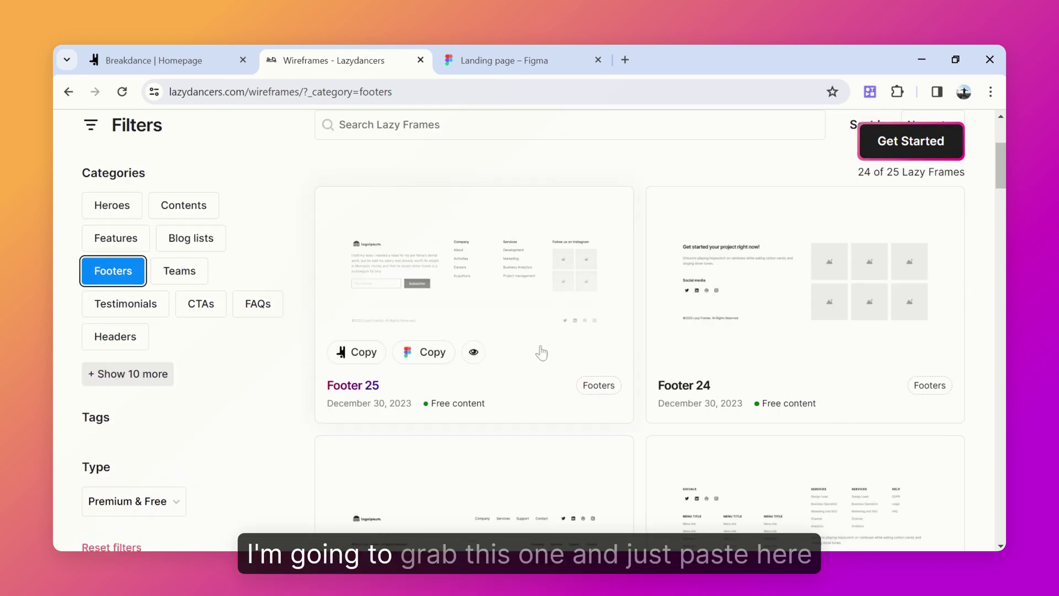
left_click(430, 353)
left_click(501, 52)
scroll(591, 212, "up", 10)
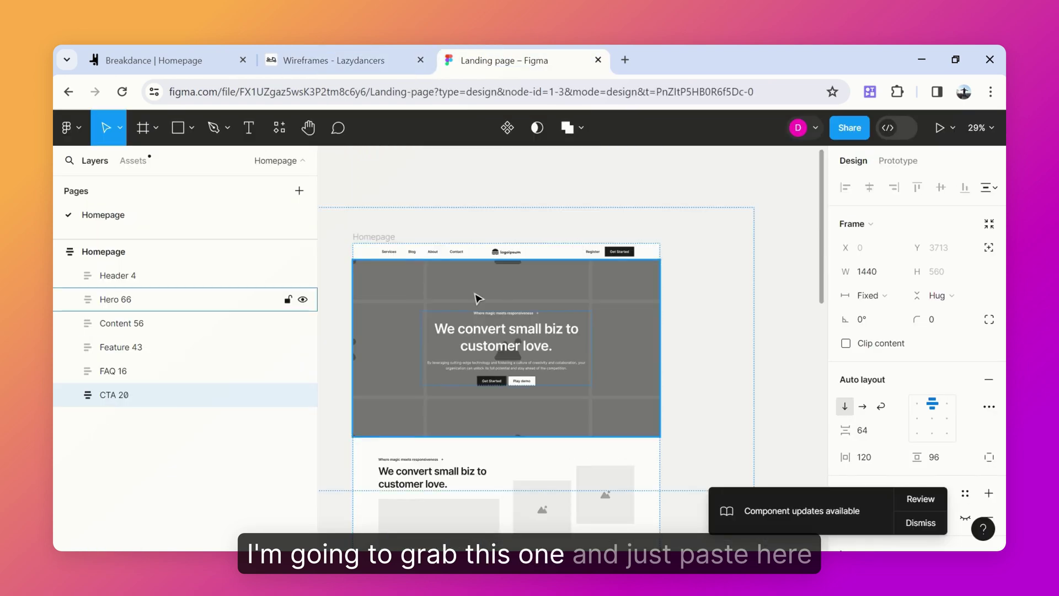
left_click(368, 237)
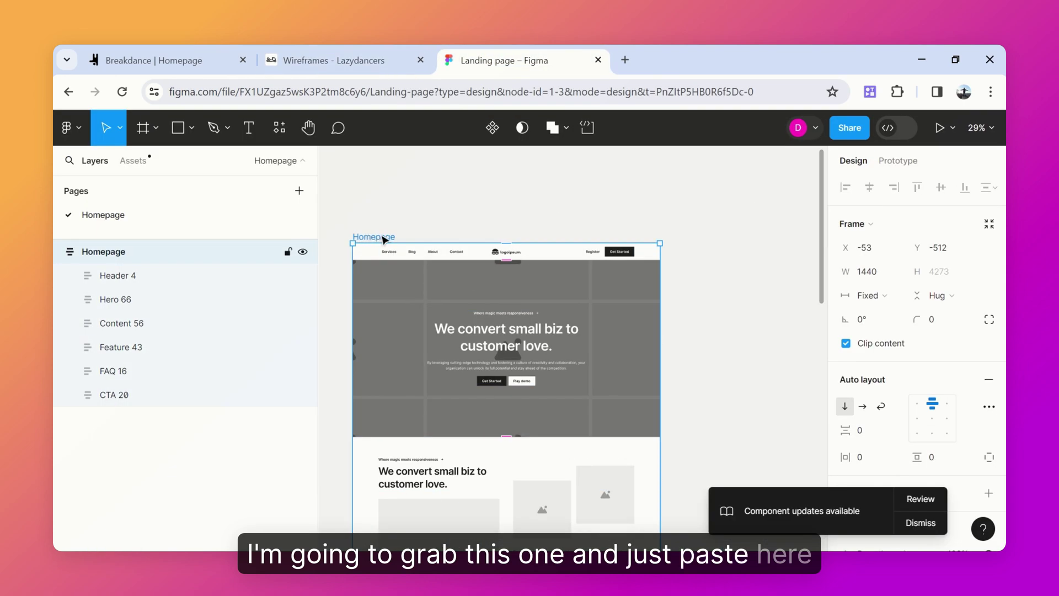
key("ctrl+v")
scroll(499, 292, "down", 5)
left_click(636, 277)
scroll(636, 277, "up", 5)
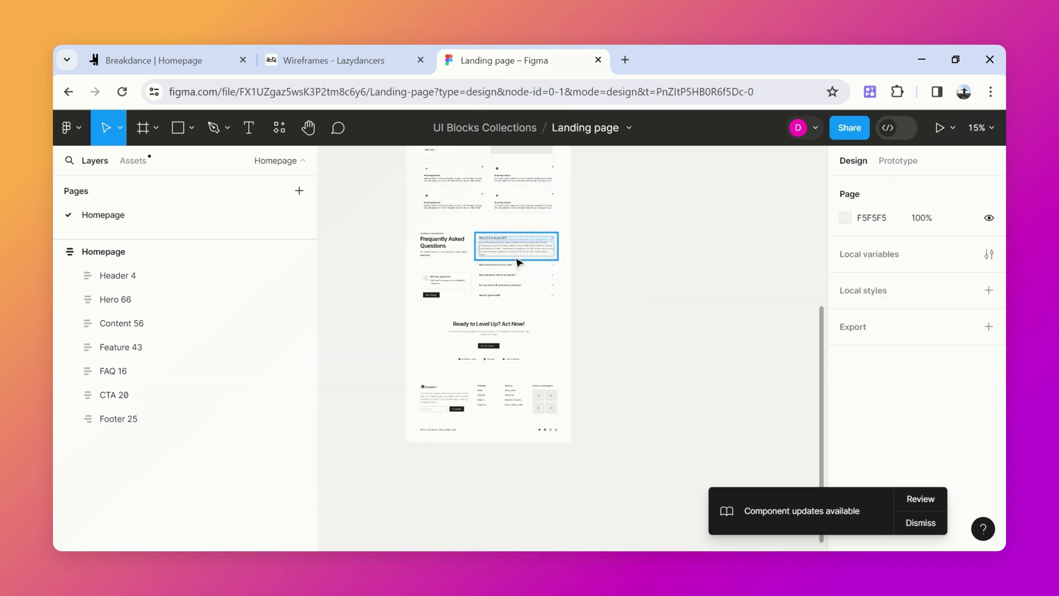
Review the seven-section Homepage wireframe in Figma, then bring up the Breakdance Homepage editor
scroll(551, 293, "up", 10)
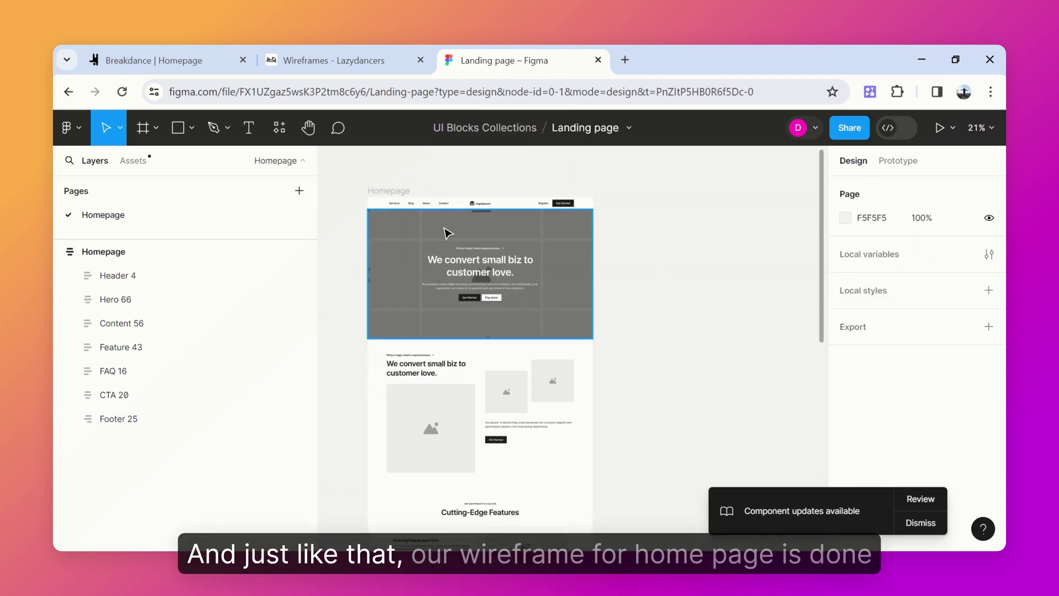
scroll(442, 229, "up", 3)
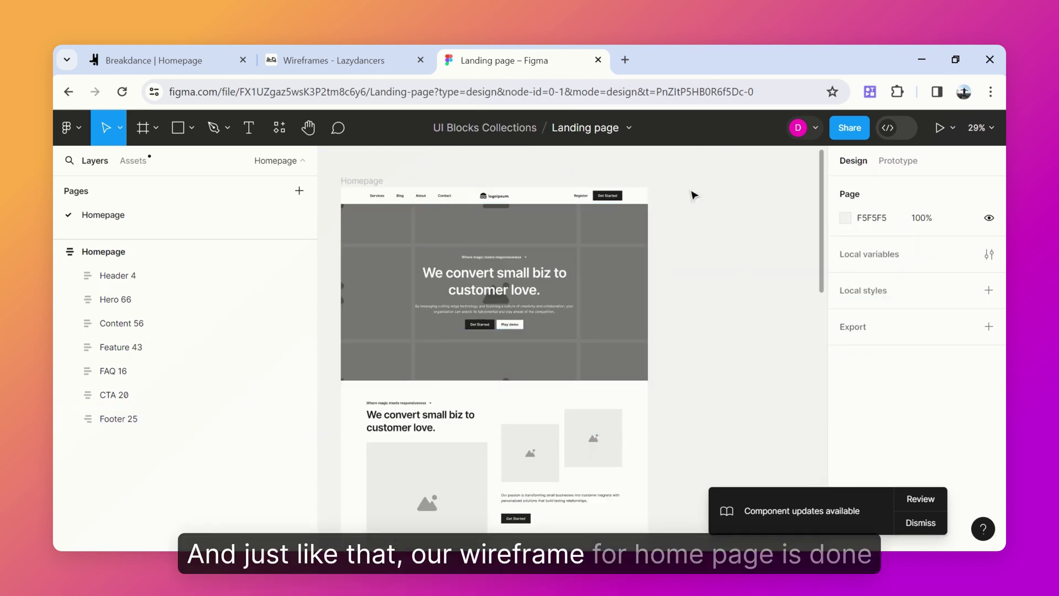
scroll(695, 194, "down", 5)
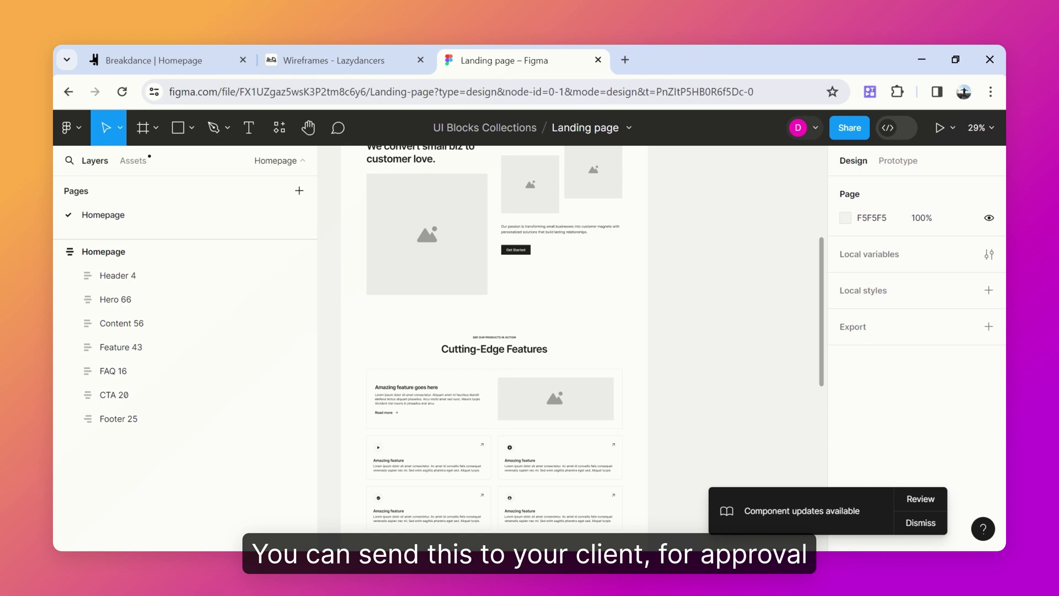
scroll(694, 196, "down", 10)
scroll(693, 198, "up", 8)
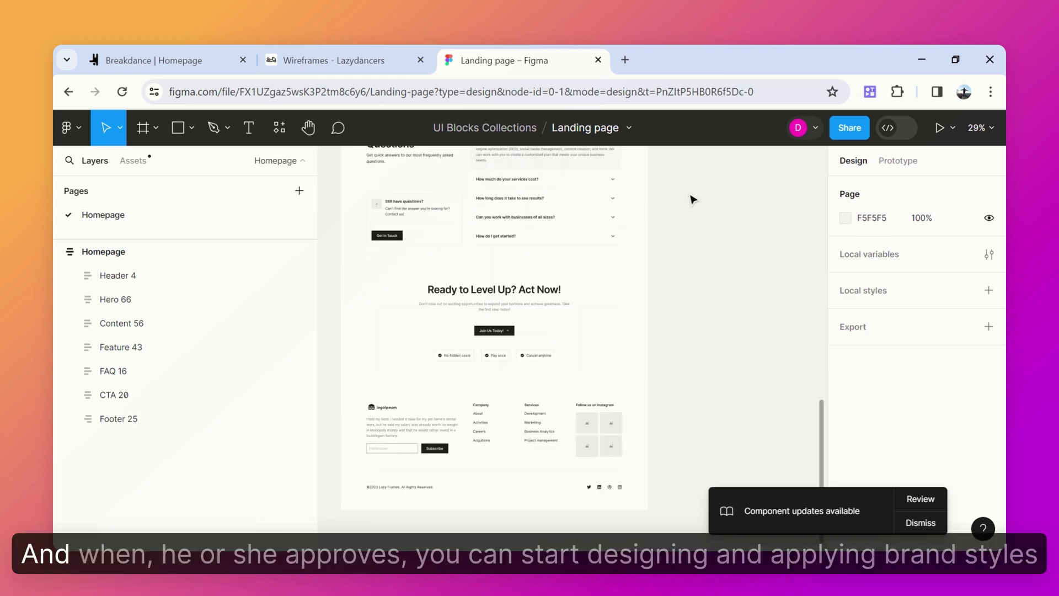
scroll(693, 201, "up", 10)
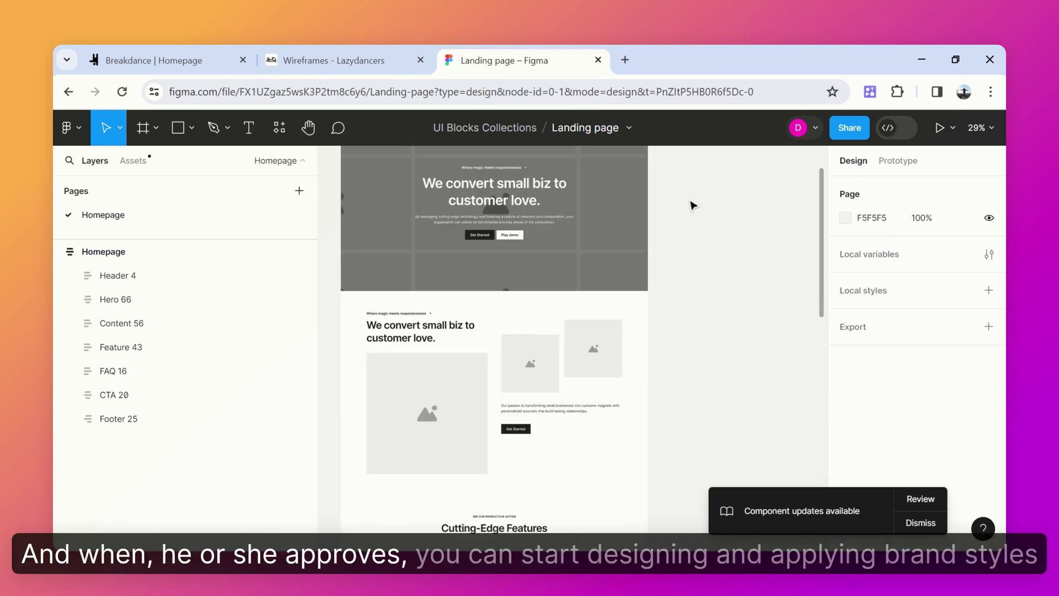
scroll(694, 207, "down", 5)
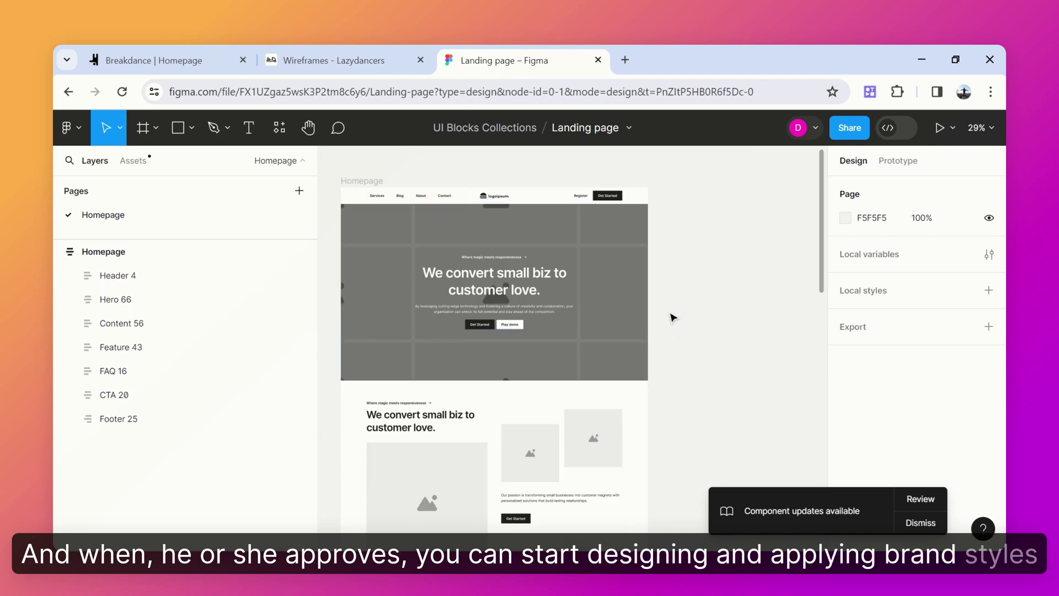
scroll(675, 315, "down", 7)
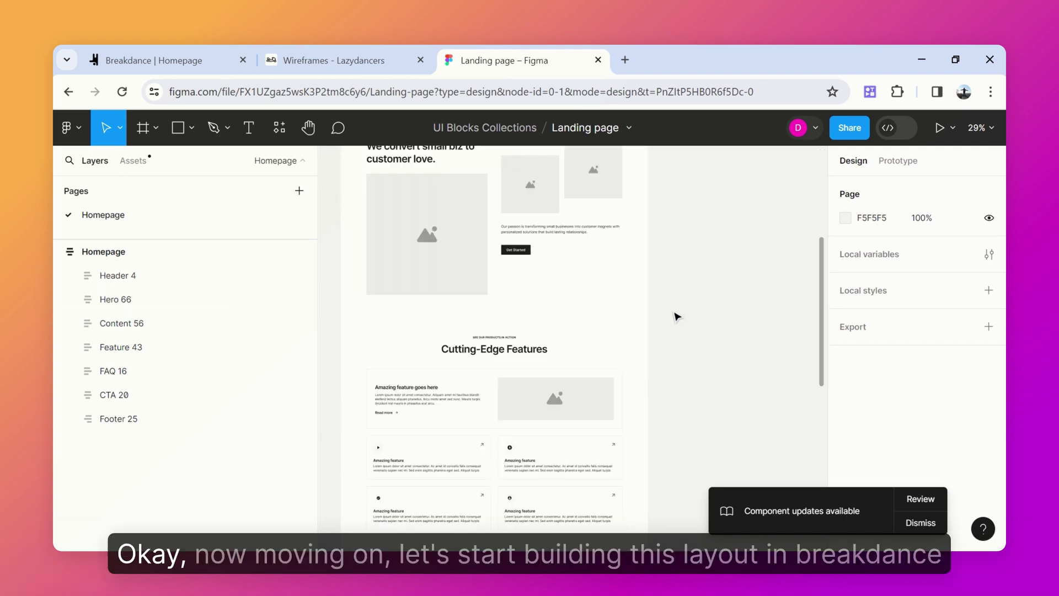
scroll(676, 316, "down", 8)
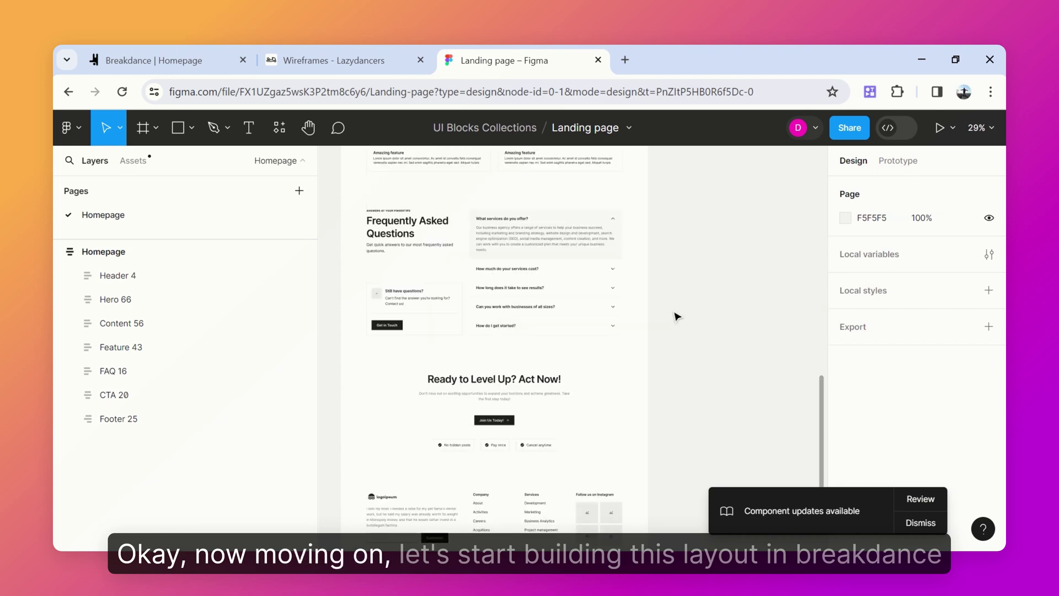
scroll(678, 316, "up", 15)
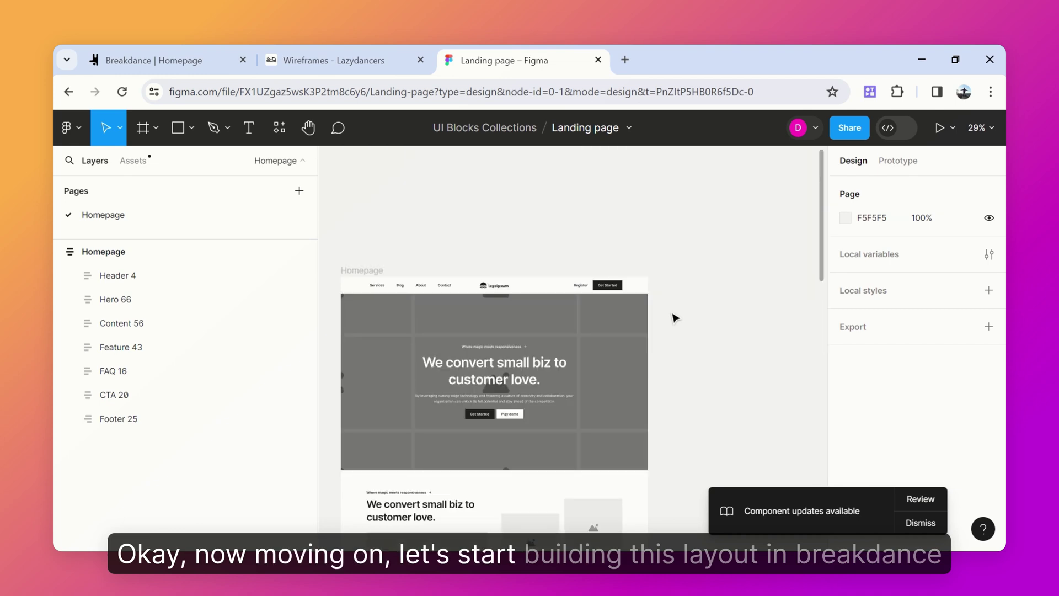
scroll(498, 266, "down", 5)
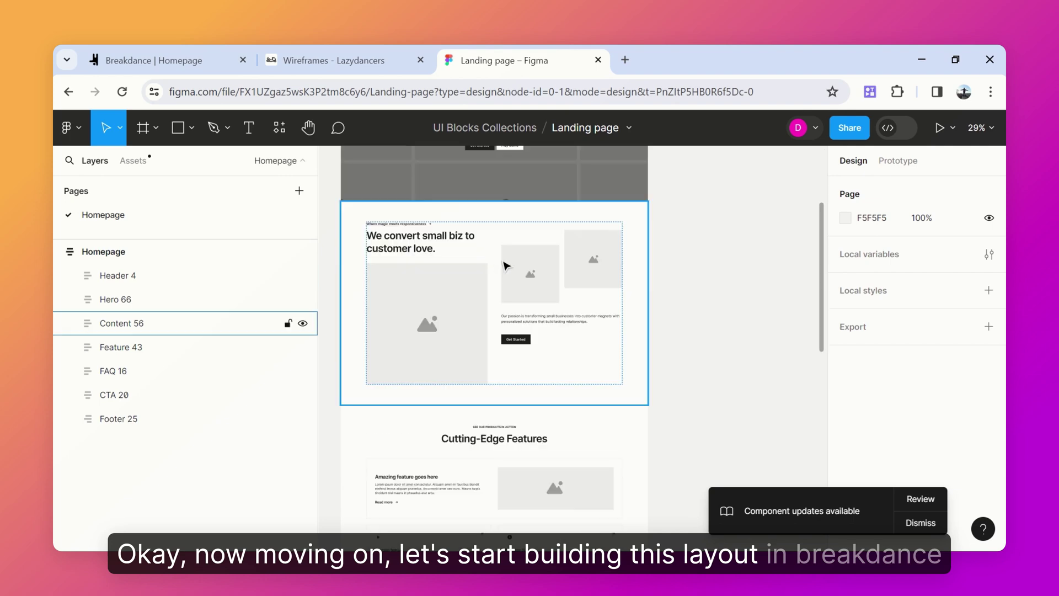
scroll(685, 271, "down", 7)
scroll(684, 272, "up", 10)
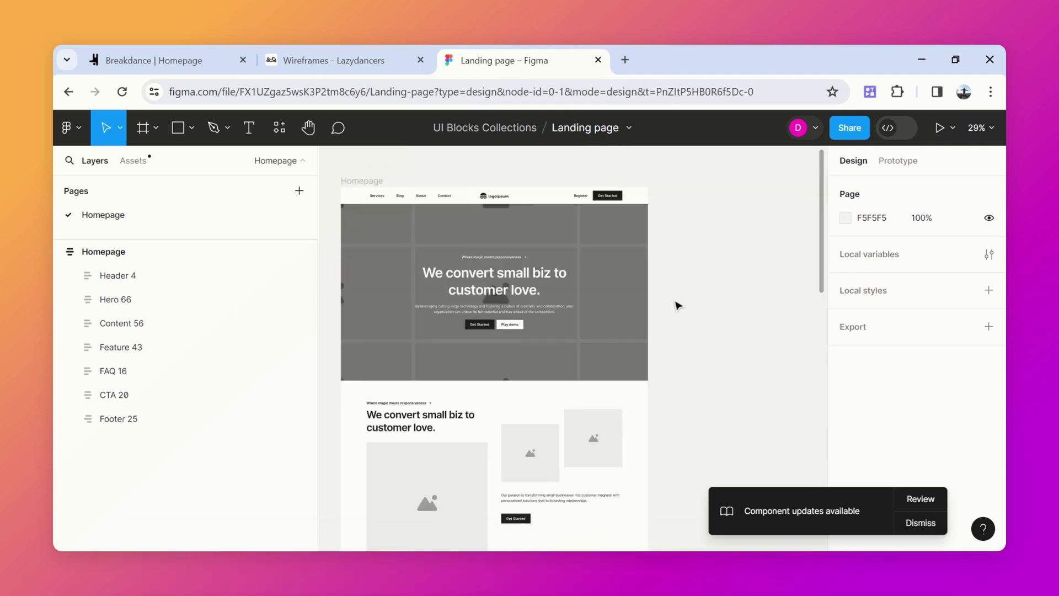
left_click(155, 60)
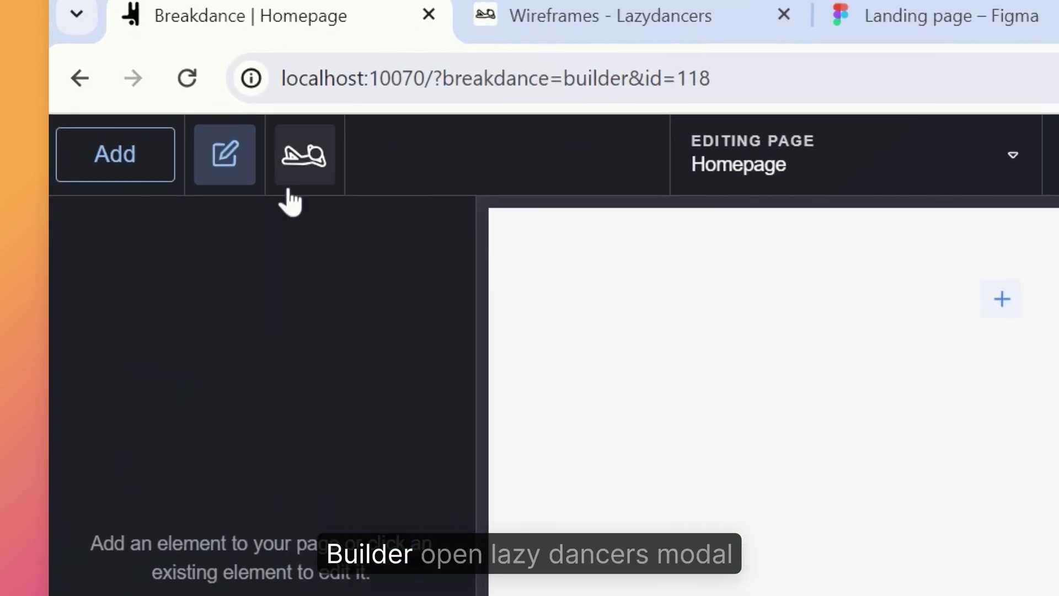
Search the Lazy Dancers vault for 'header 4', copy it and paste it into the Homepage
left_click(297, 178)
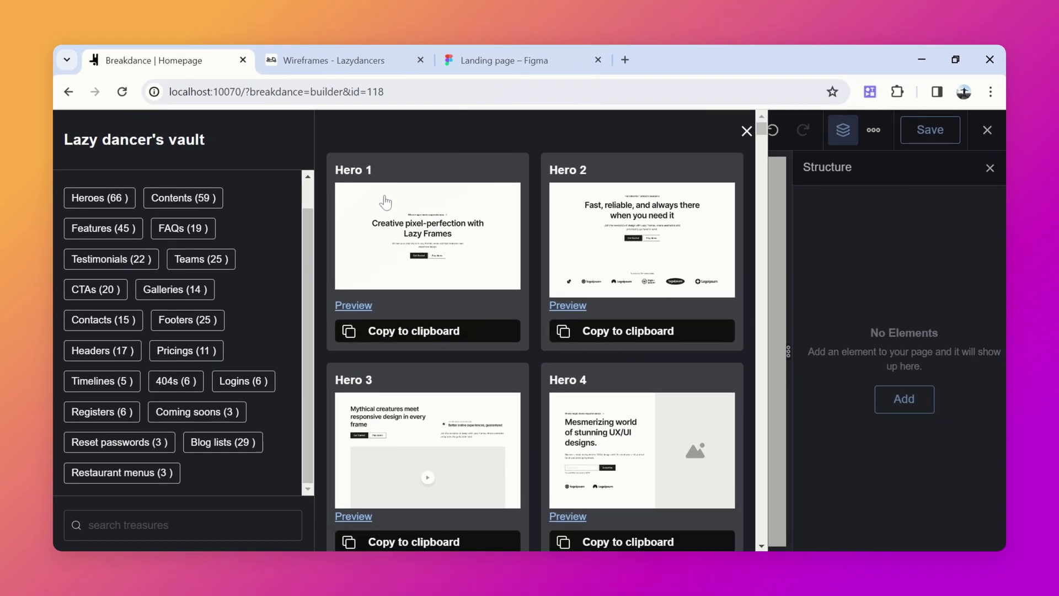
left_click_drag(484, 60, 338, 76)
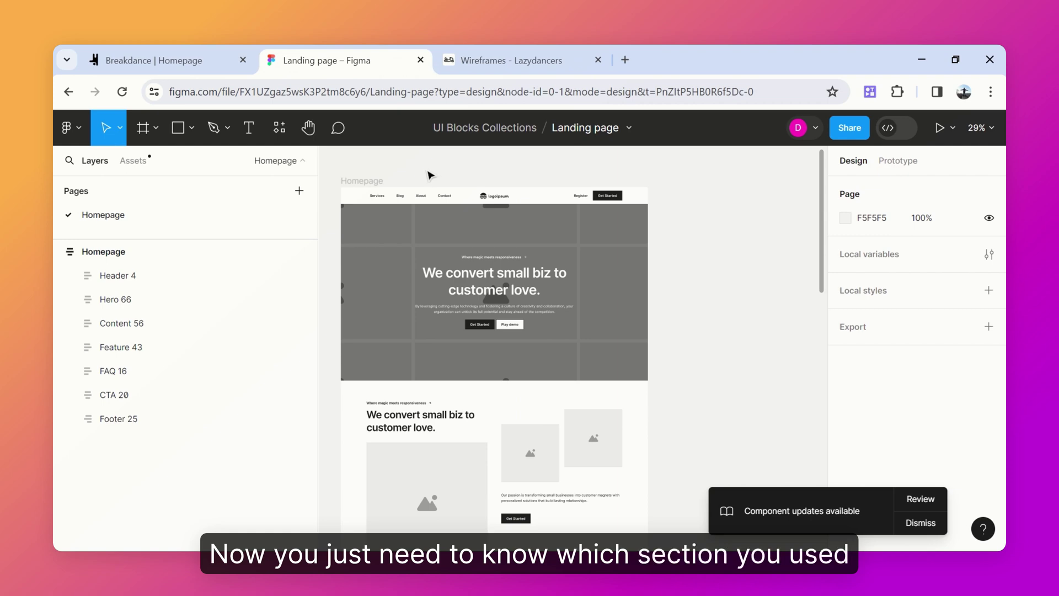
left_click(426, 198)
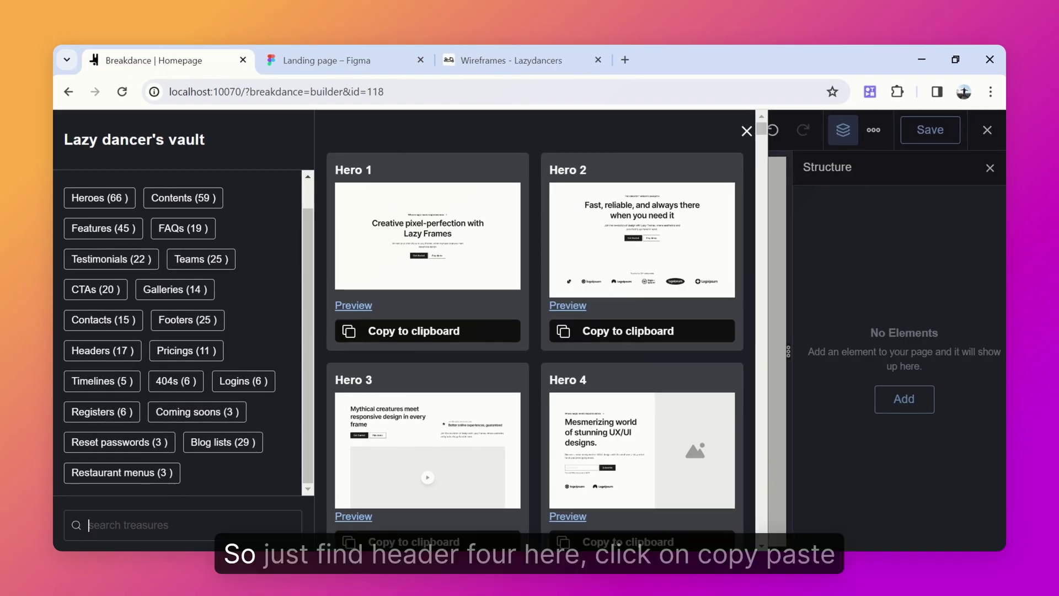
type("header 4")
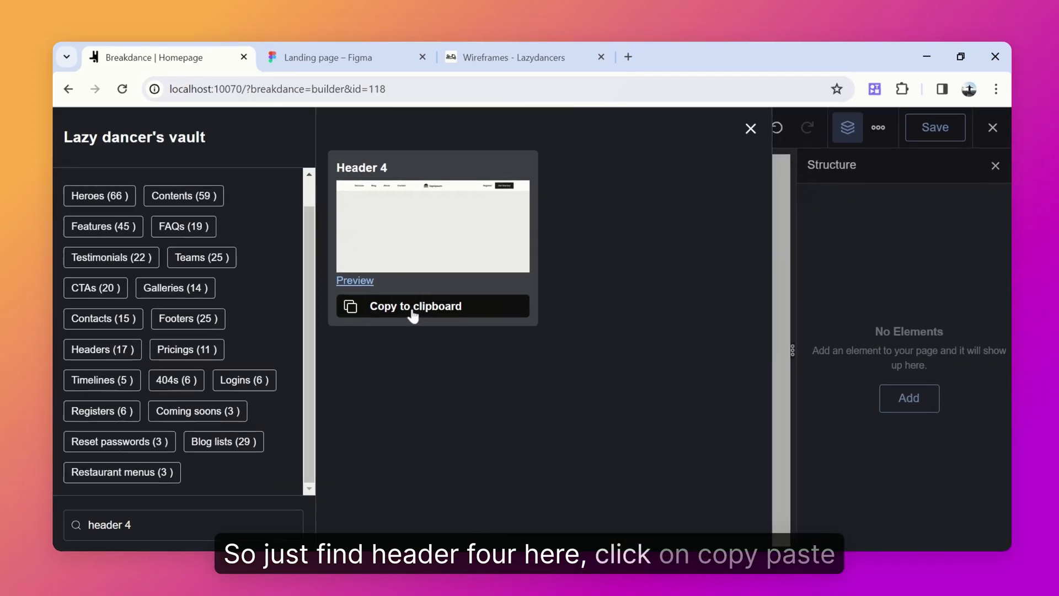
left_click(732, 101)
key("Escape")
key("ctrl+v")
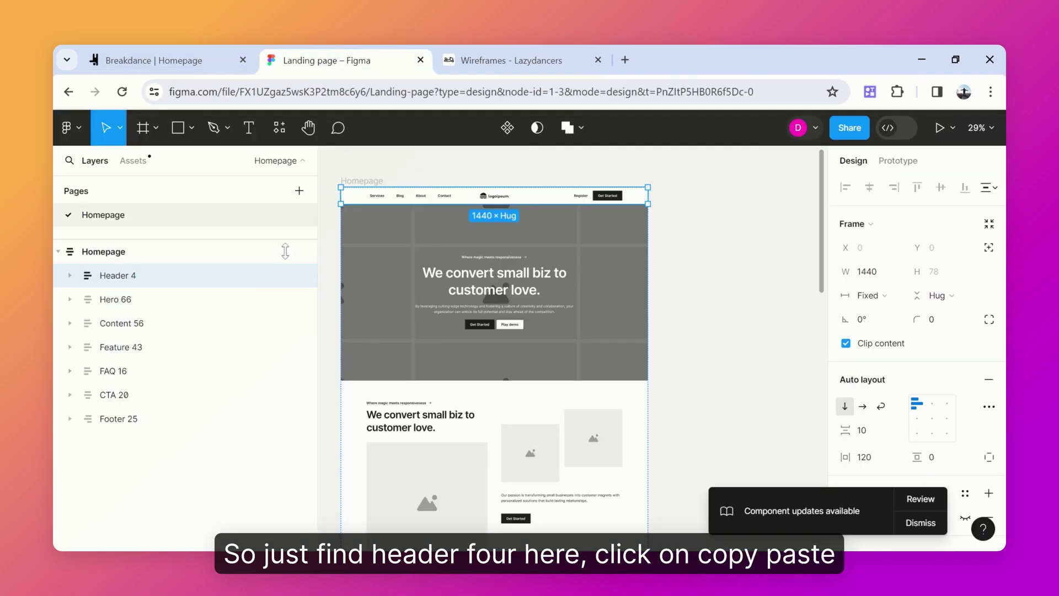
Check the wireframe's next section, Hero 66, and reopen the Breakdance section vault
left_click(115, 299)
left_click(154, 60)
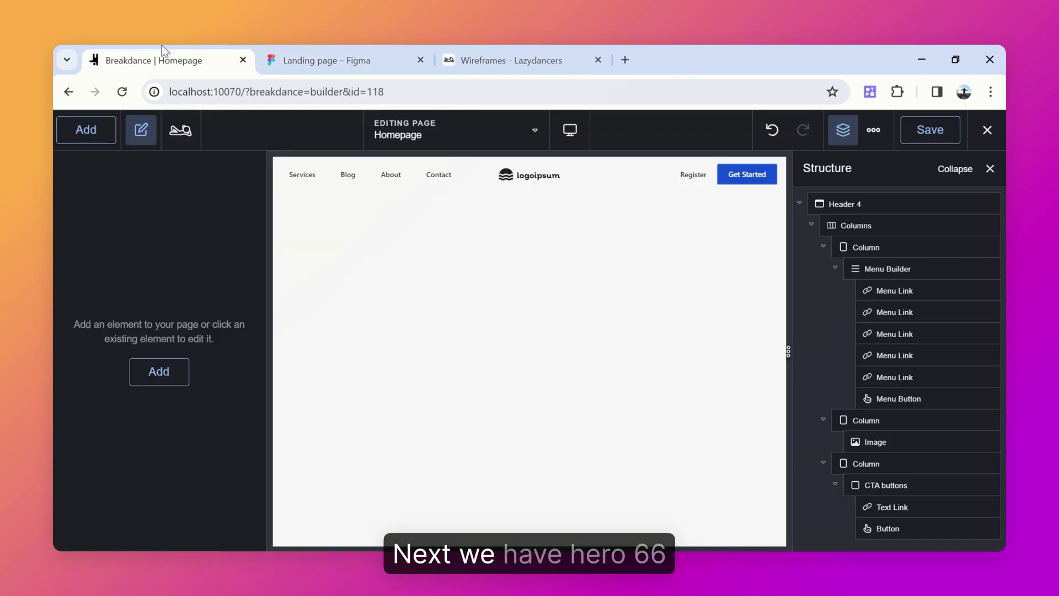
left_click(169, 130)
Copy Hero 66 from the vault's Heroes filter and paste it below Header 4
left_click(129, 202)
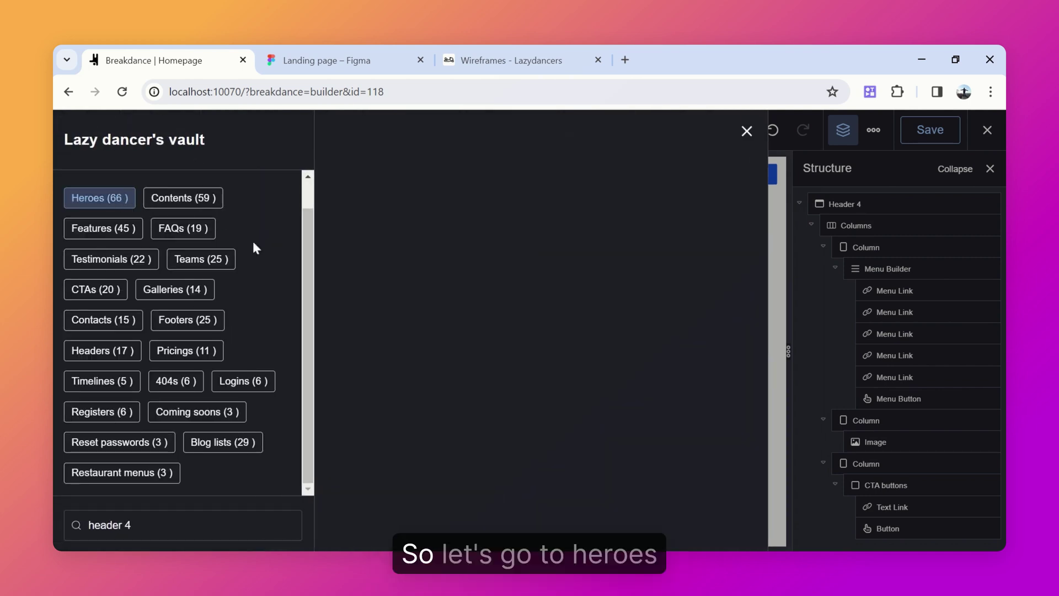
left_click_drag(132, 525, 86, 526)
key("BackSpace")
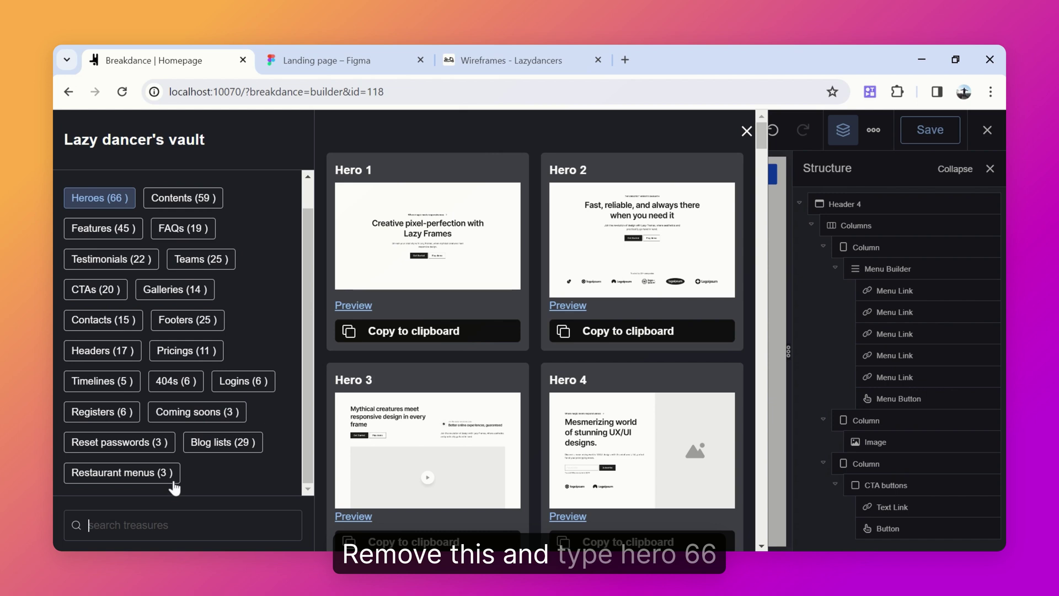
type("hero 66")
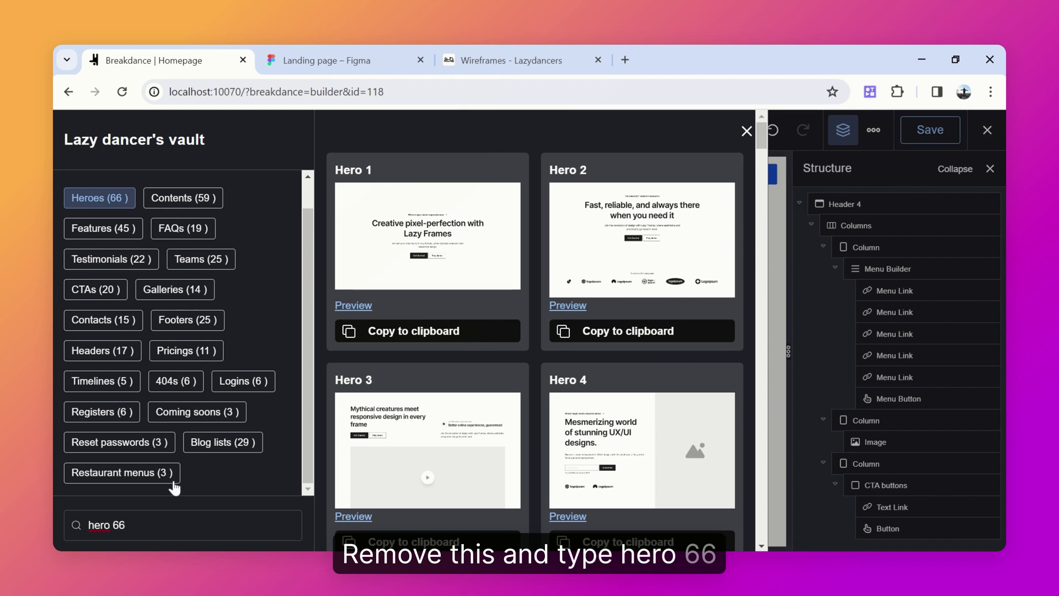
left_click(422, 327)
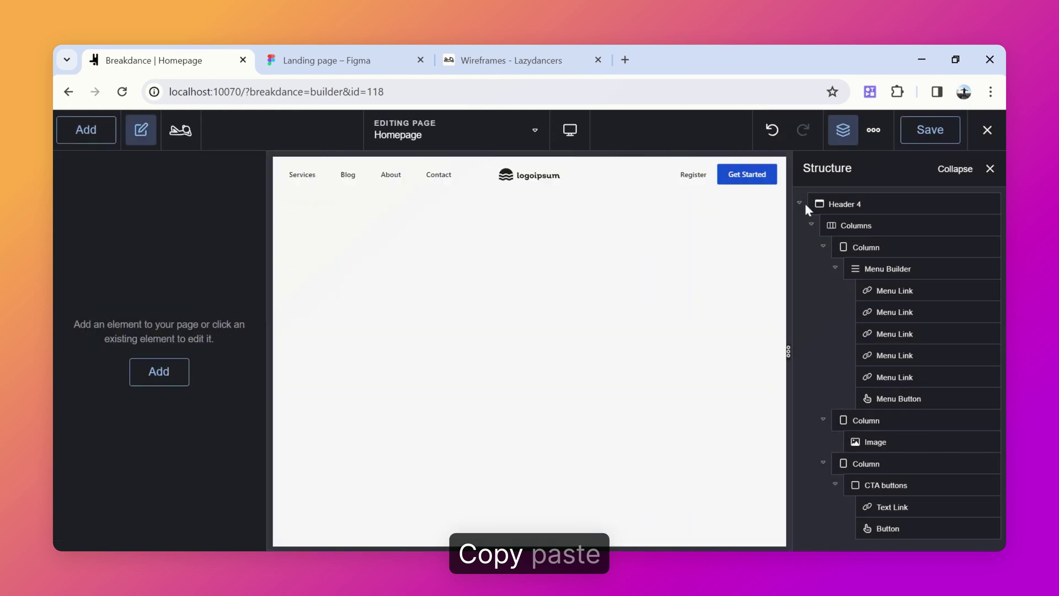
left_click(801, 204)
key("ctrl+v")
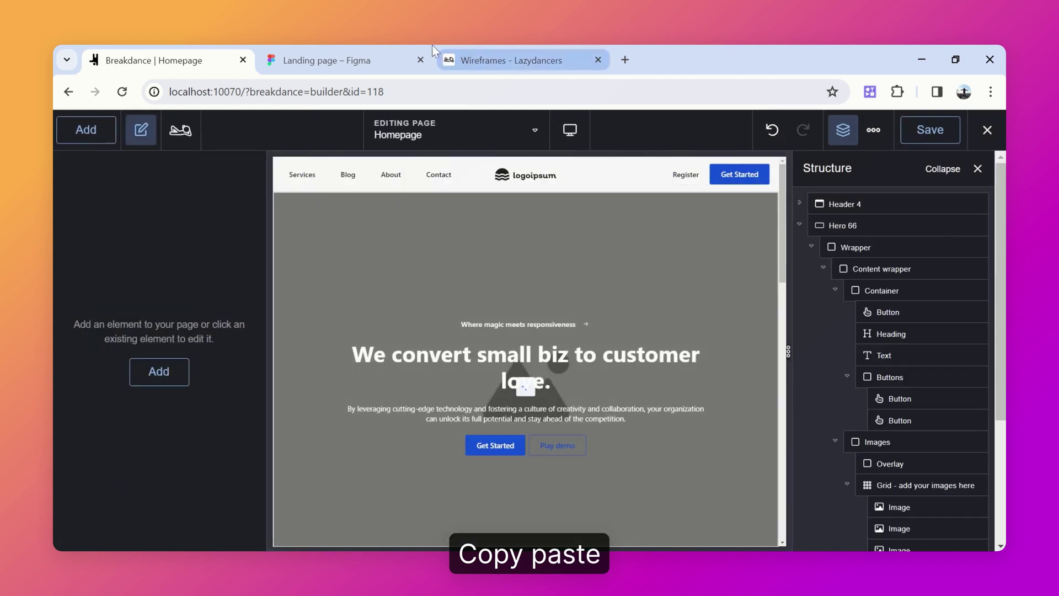
Check the Content 56 frame in the Figma wireframe, then reopen the Breakdance section vault
left_click(396, 46)
left_click(189, 330)
left_click(167, 47)
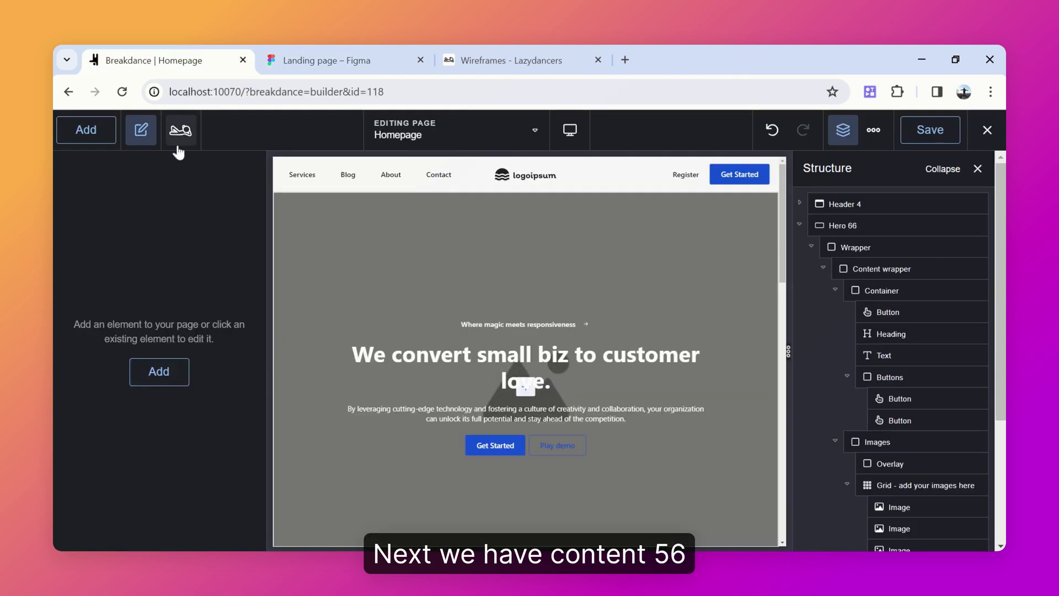
left_click(180, 130)
Search the vault for 'contewt 56' and recheck the Content 56 frame in Figma
key("ctrl+a")
type("contew")
type("t 5")
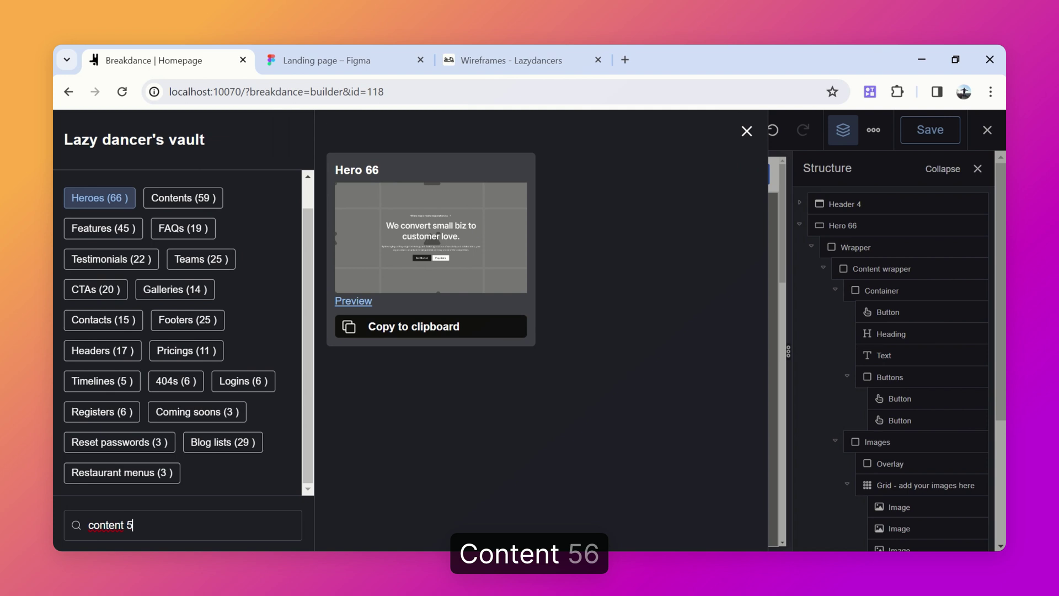
type("6")
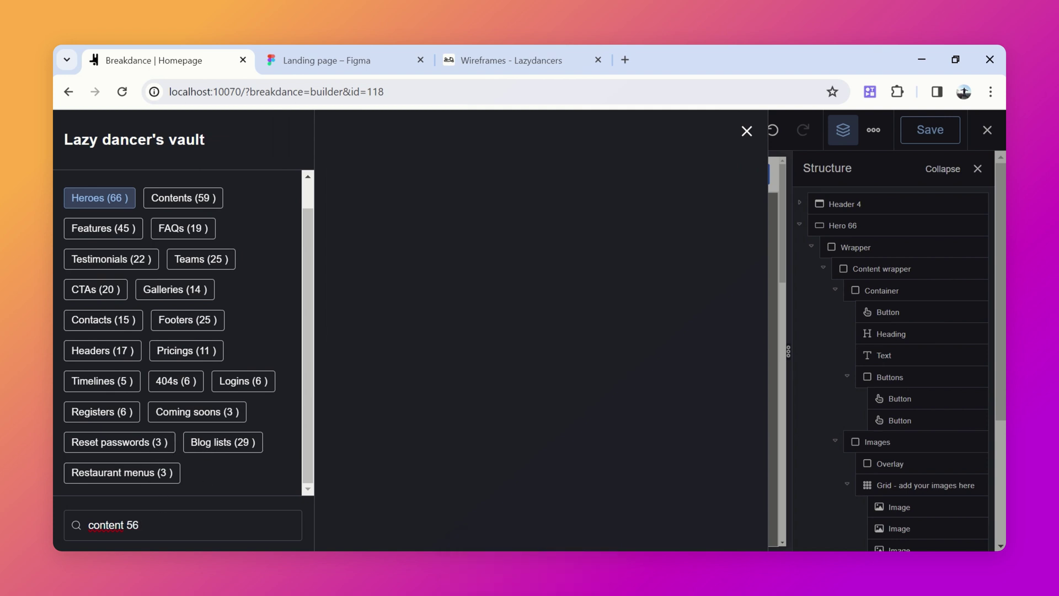
left_click(417, 70)
scroll(452, 294, "down", 2)
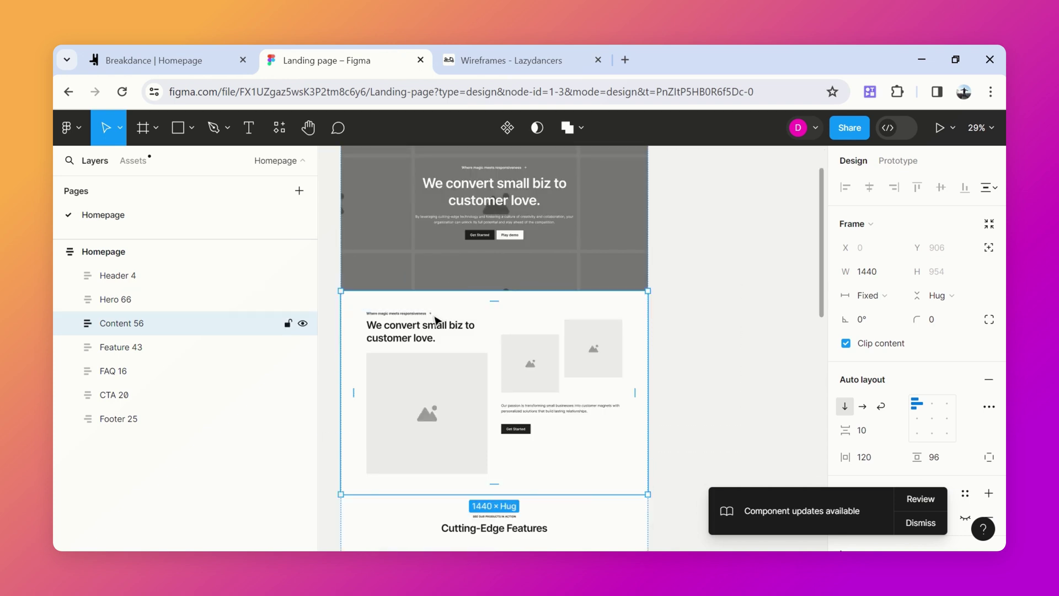
left_click(210, 50)
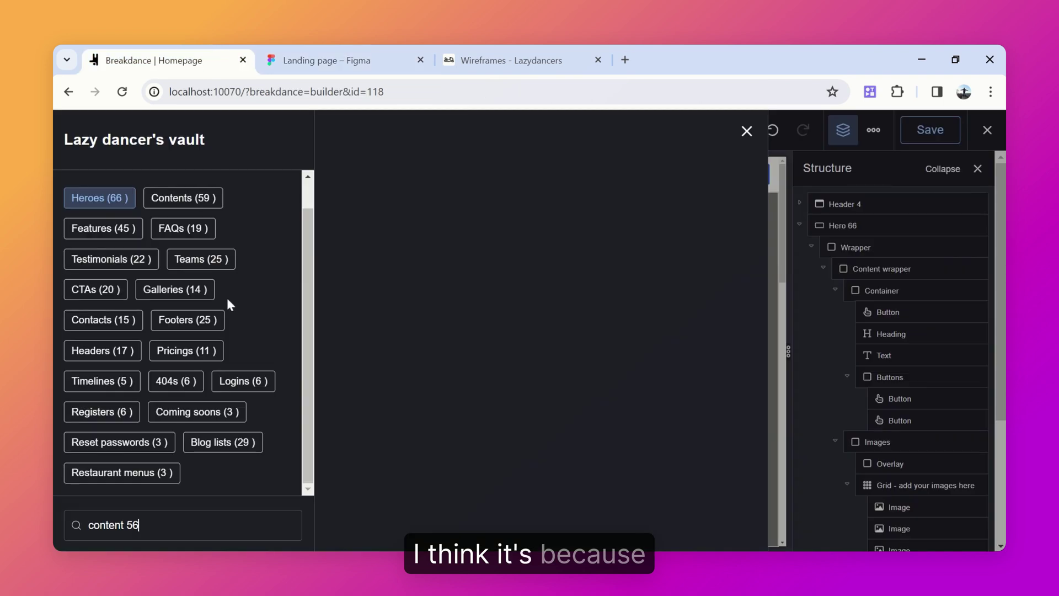
Copy Content 56 via the Contents filter, paste it below Hero 66, and return to Figma
left_click(193, 197)
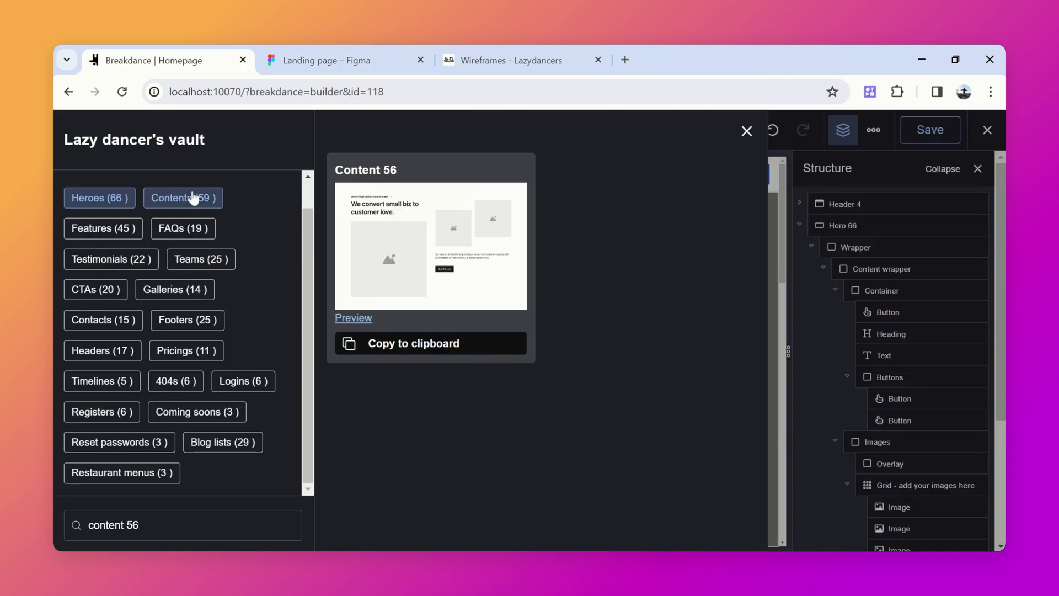
left_click(114, 200)
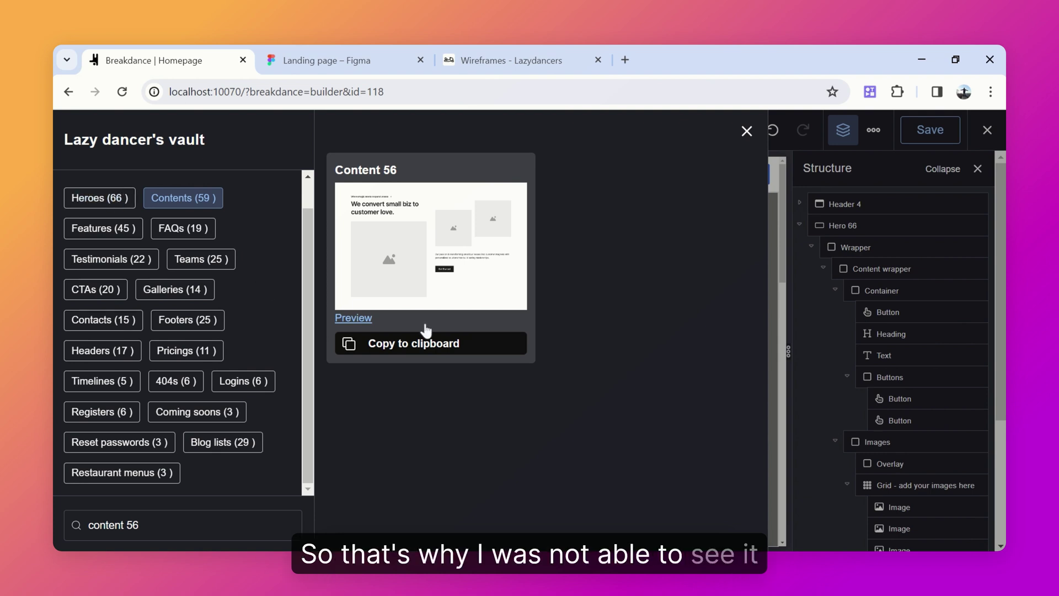
left_click(393, 347)
key("Escape")
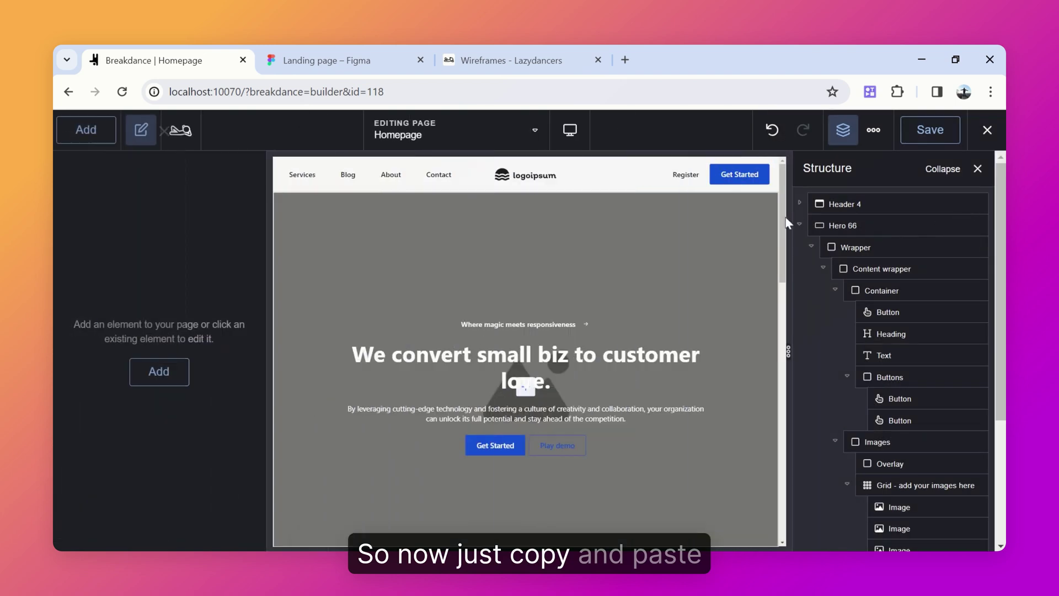
left_click(799, 223)
key("ctrl+v")
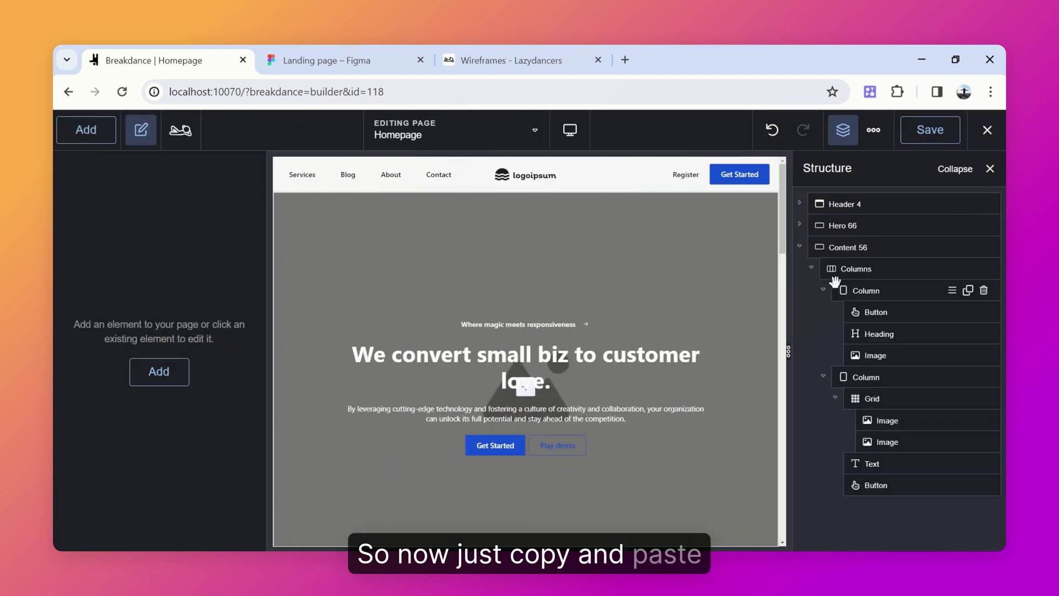
scroll(587, 262, "down", 1)
scroll(593, 270, "down", 5)
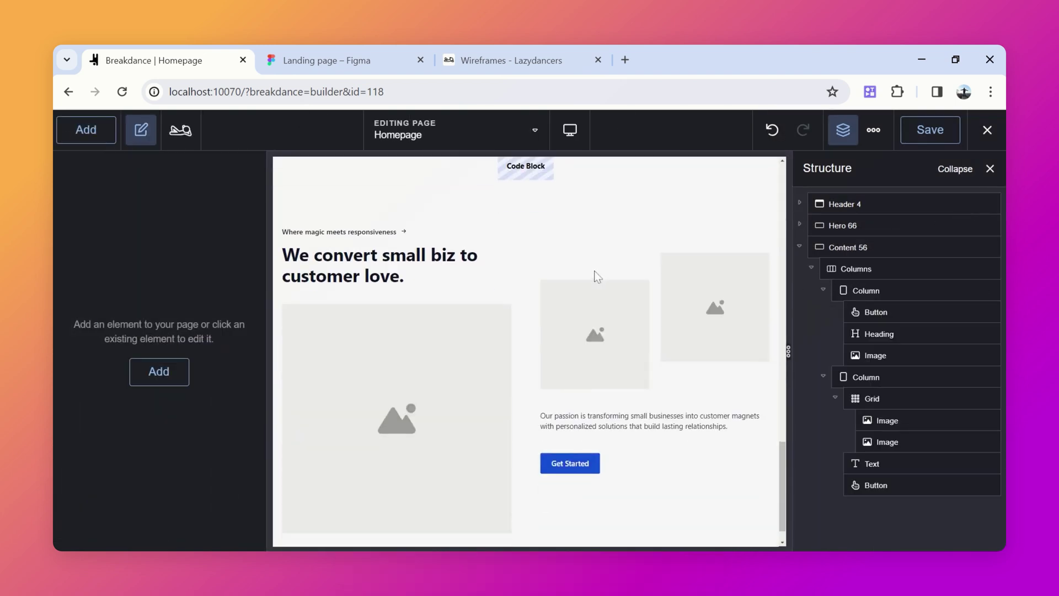
left_click(381, 59)
scroll(420, 276, "down", 3)
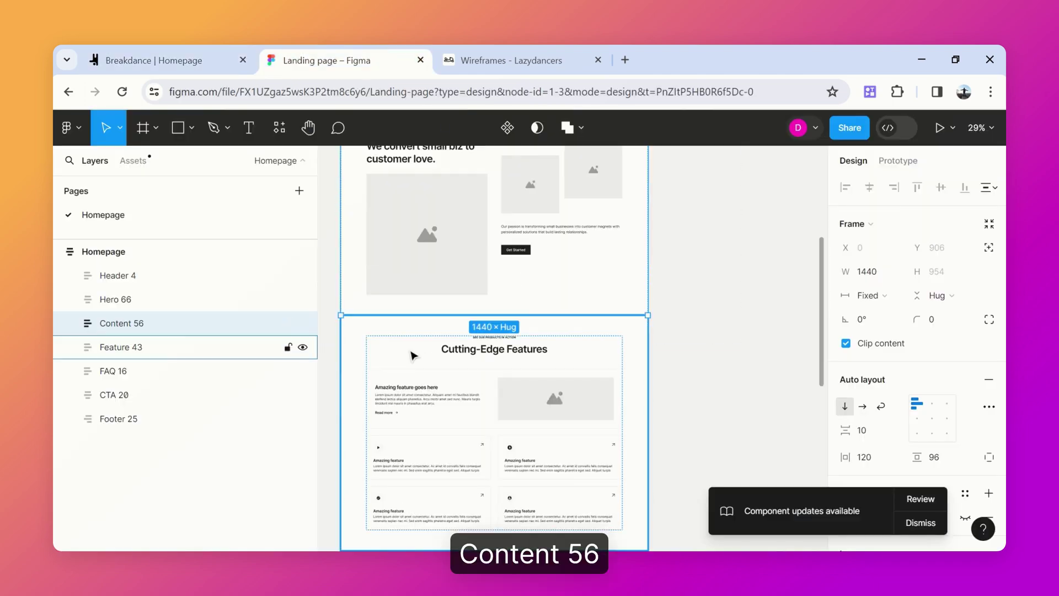
Select the Feature 43 frame in Figma and open the Breakdance section vault
left_click(142, 345)
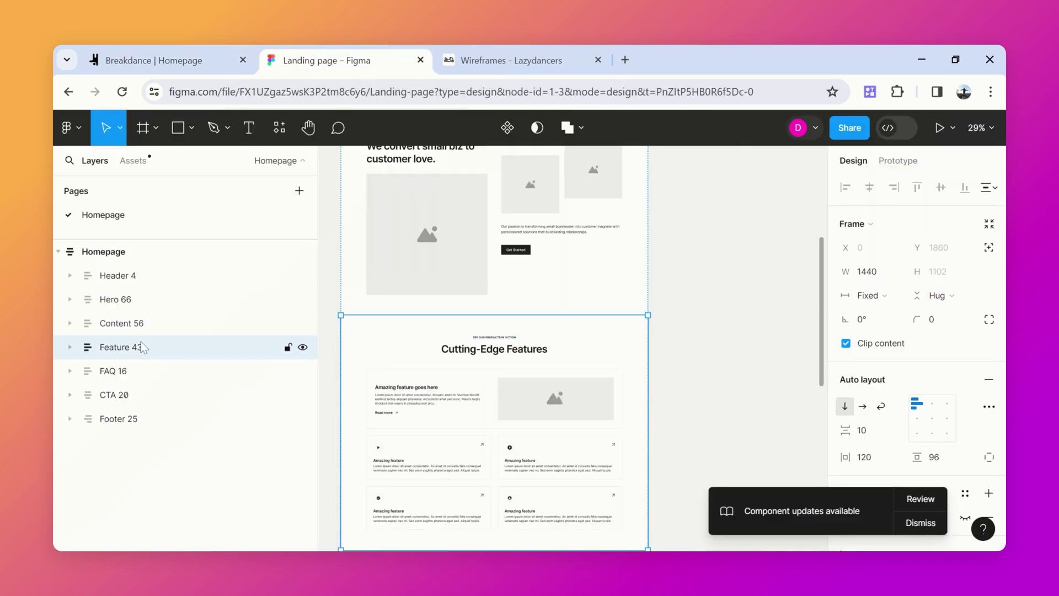
left_click(180, 59)
left_click(182, 132)
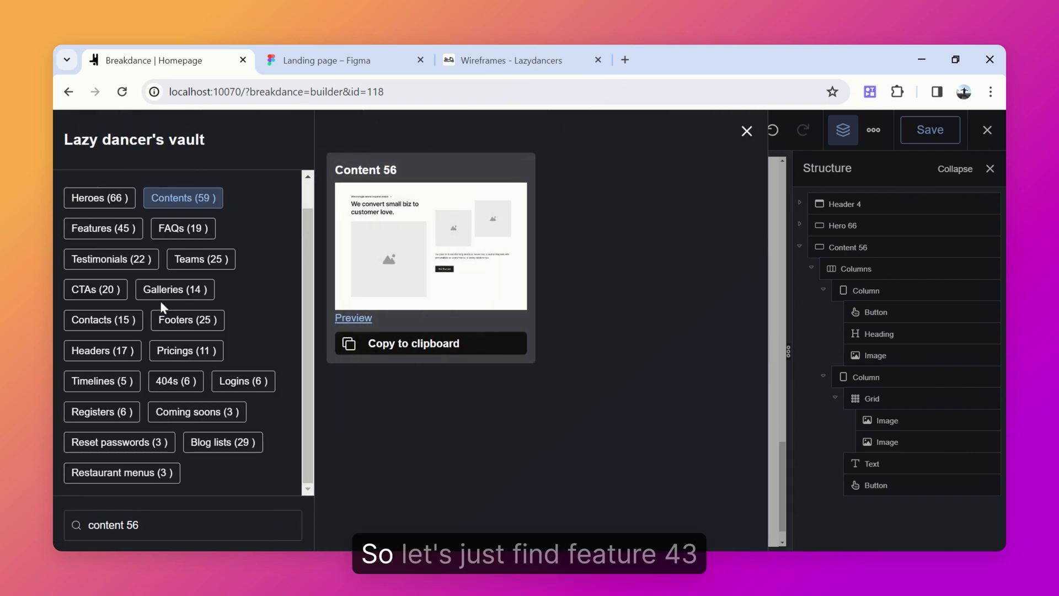
Reset vault filters, search Features for '43', copy Feature 43 and paste it below Content 56
scroll(165, 408, "up", 1)
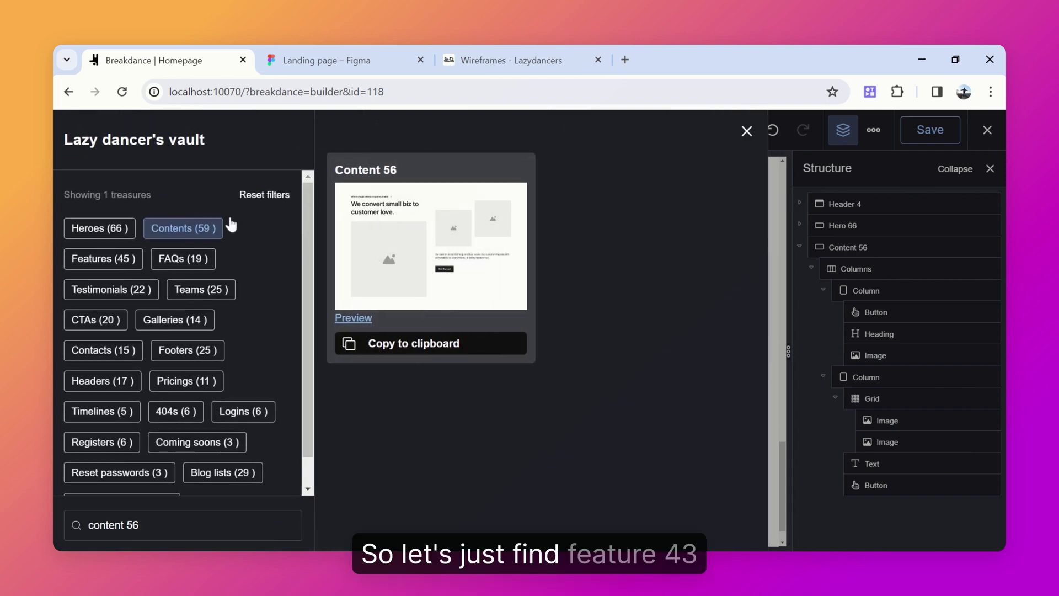
left_click(255, 194)
left_click(124, 265)
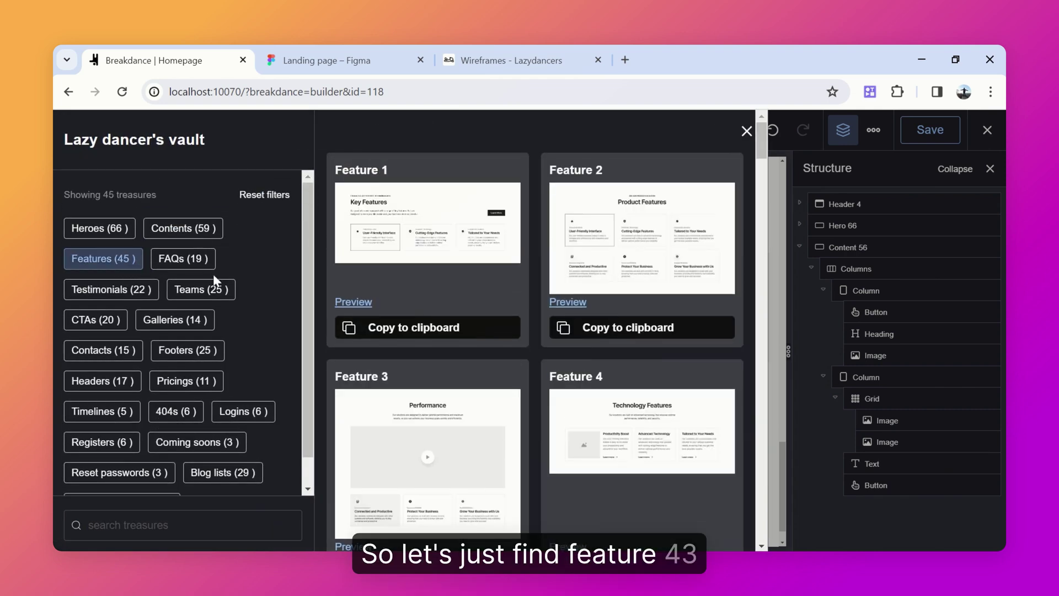
type("43")
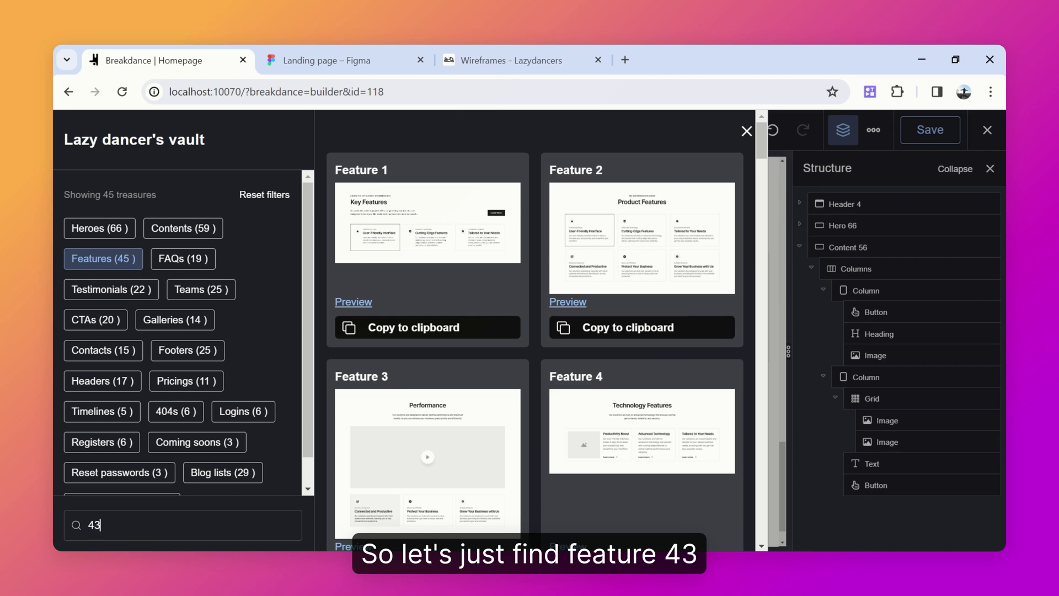
left_click(430, 368)
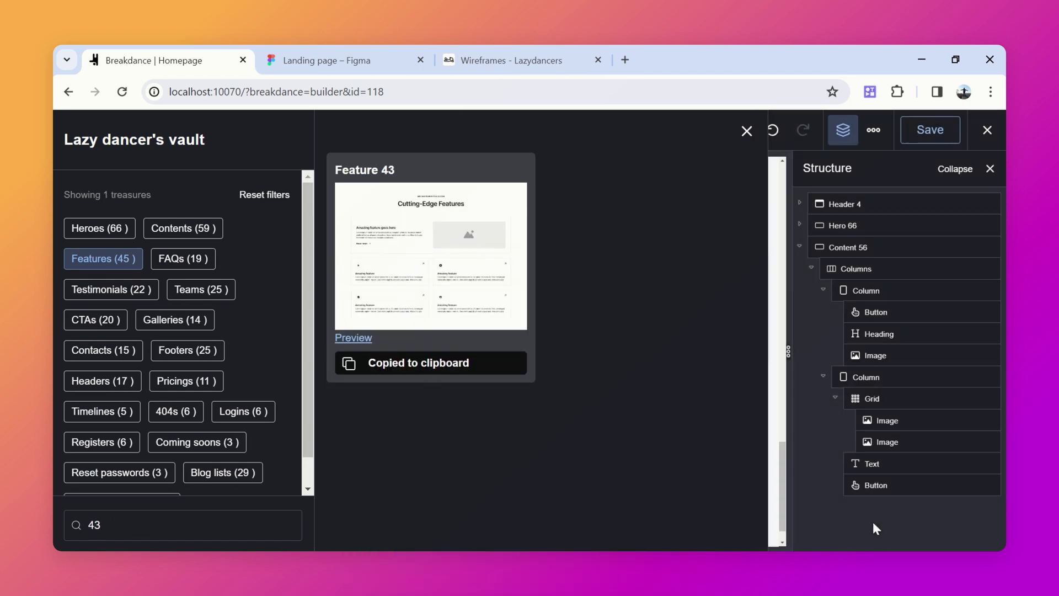
key("Escape")
key("ctrl+v")
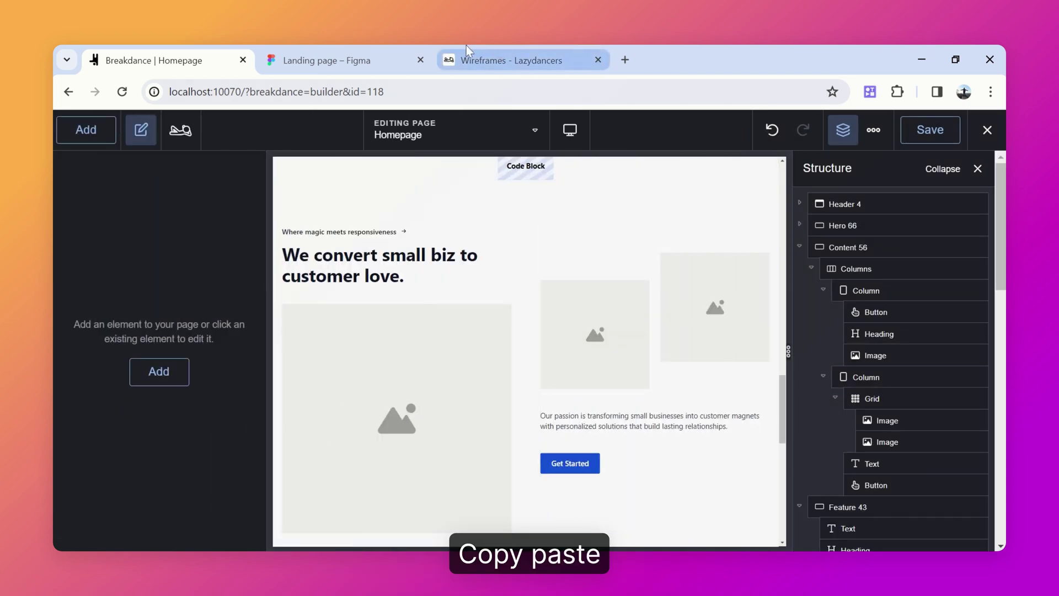
Select the FAQ 16 frame in the Figma wireframe and switch back to Breakdance
left_click(331, 60)
left_click(123, 371)
left_click(143, 60)
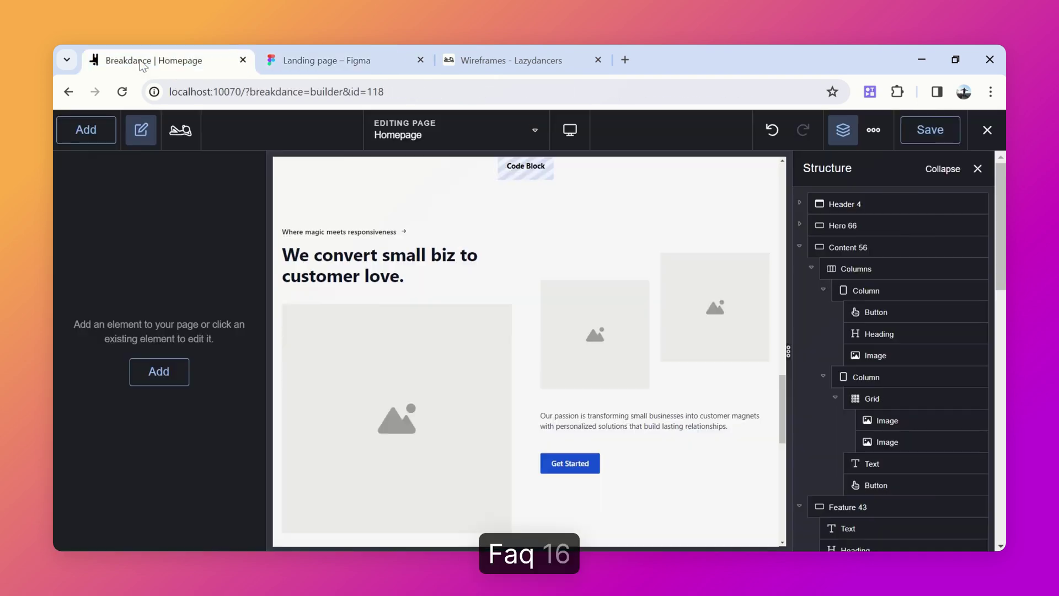
Copy FAQ 16 from the section vault's FAQs filter, opened with Ctrl+K
key("ctrl+k")
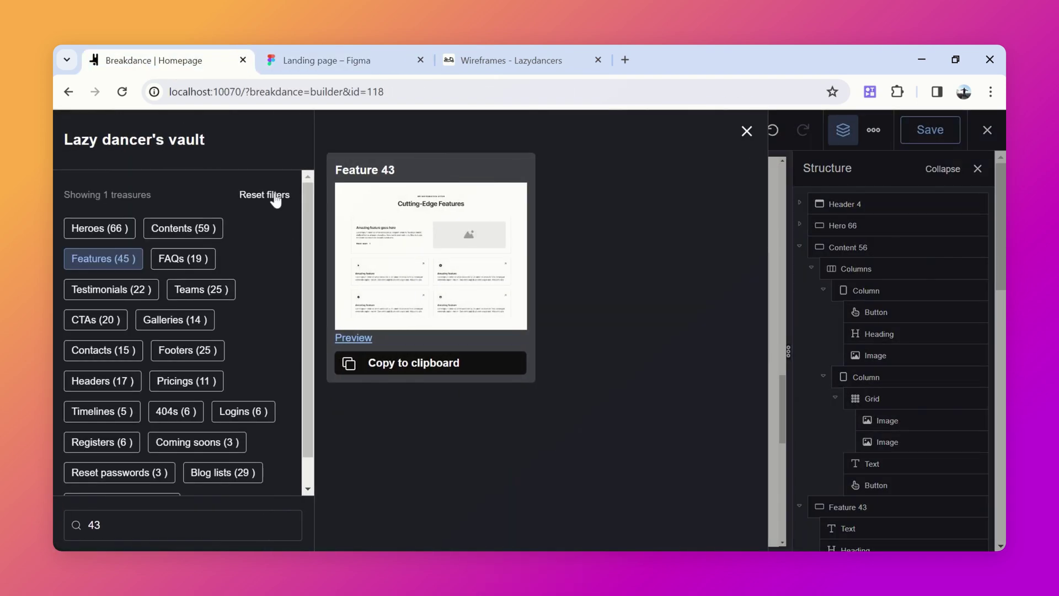
left_click(182, 260)
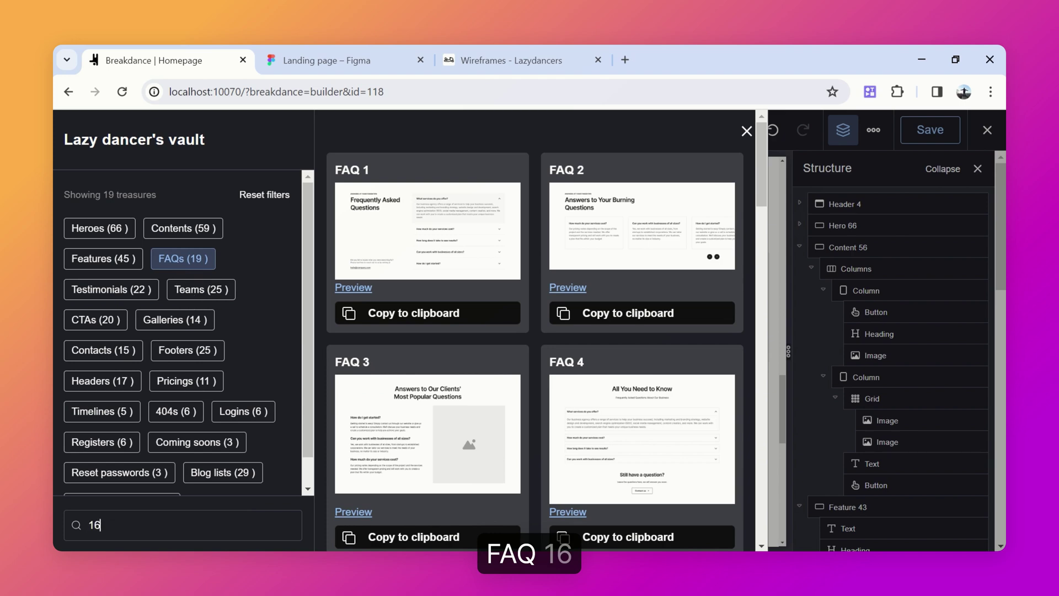
left_click(421, 316)
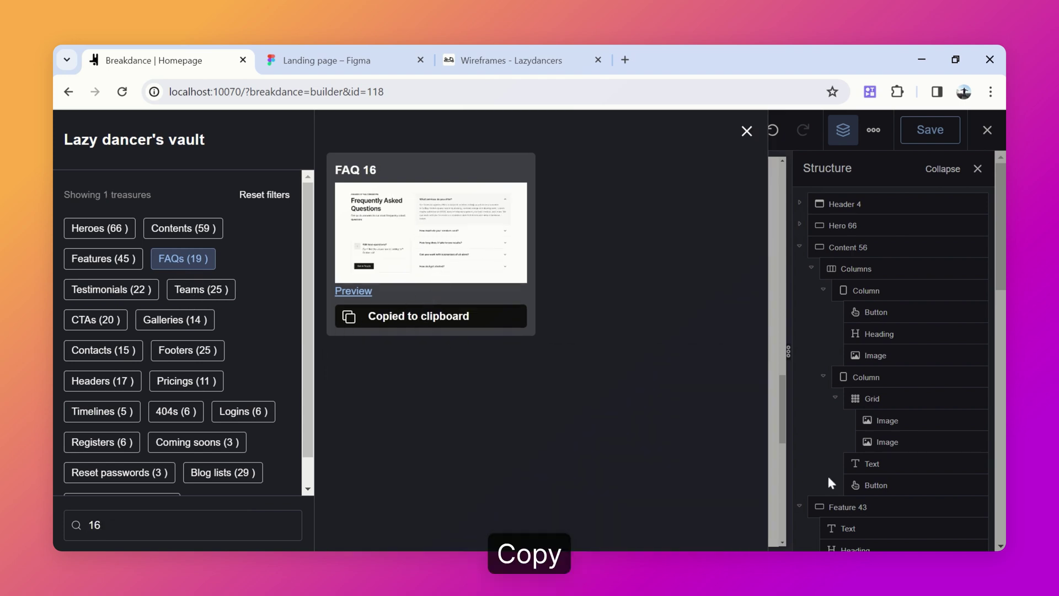
key("Escape")
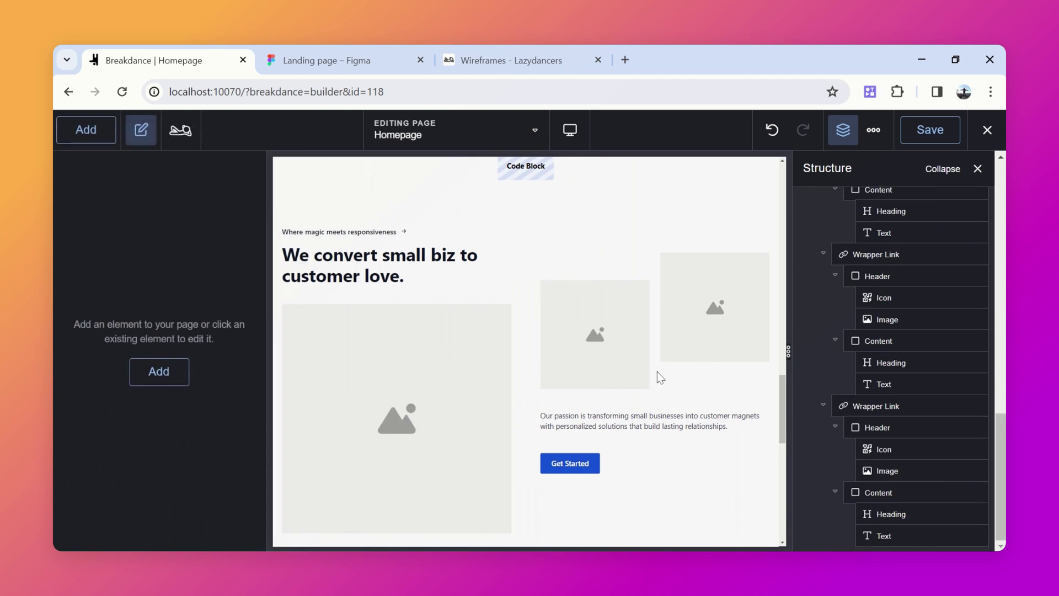
Paste FAQ 16 after Feature 43, check the page end, and return to Figma
left_click(509, 386)
left_click(540, 283)
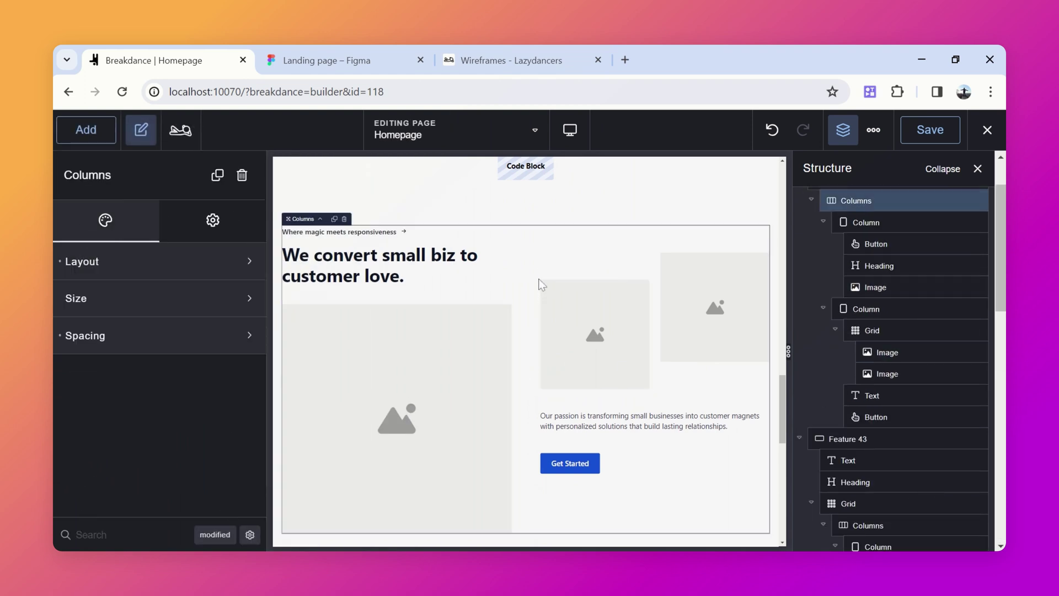
key("Escape")
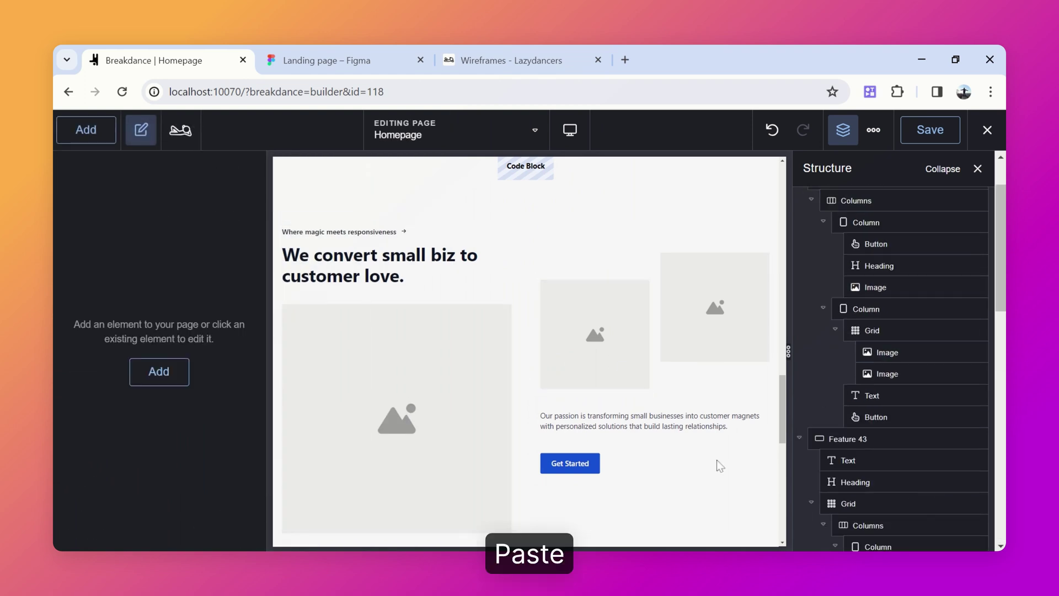
scroll(870, 406, "down", 10)
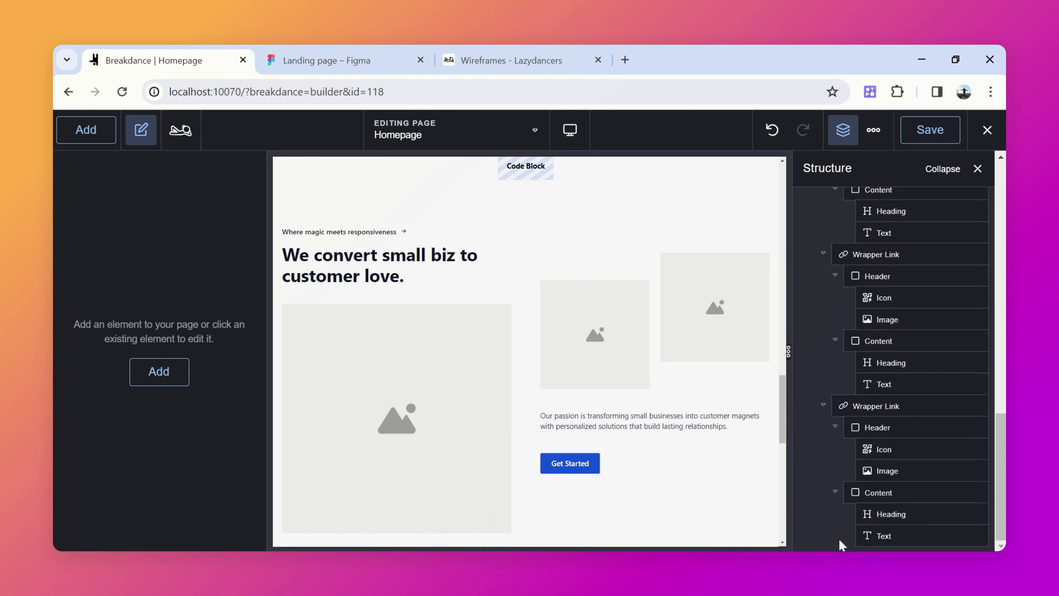
left_click(872, 536)
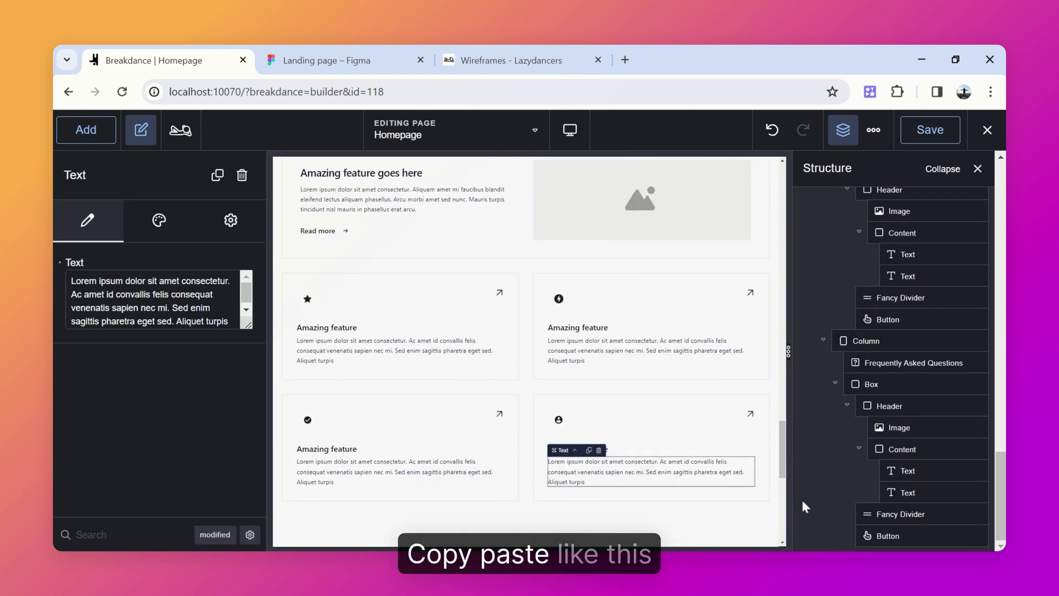
left_click(362, 45)
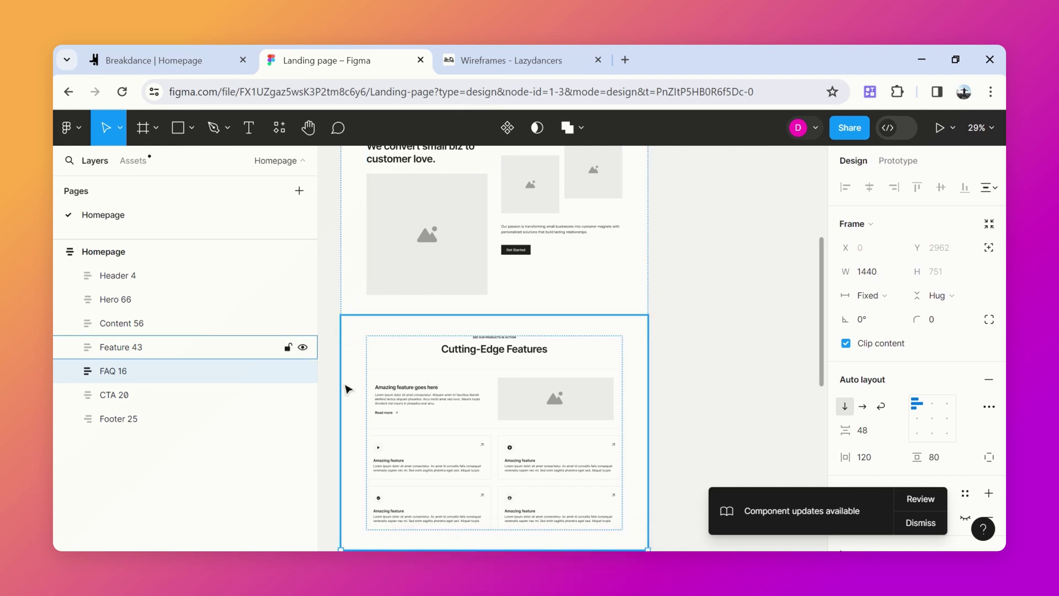